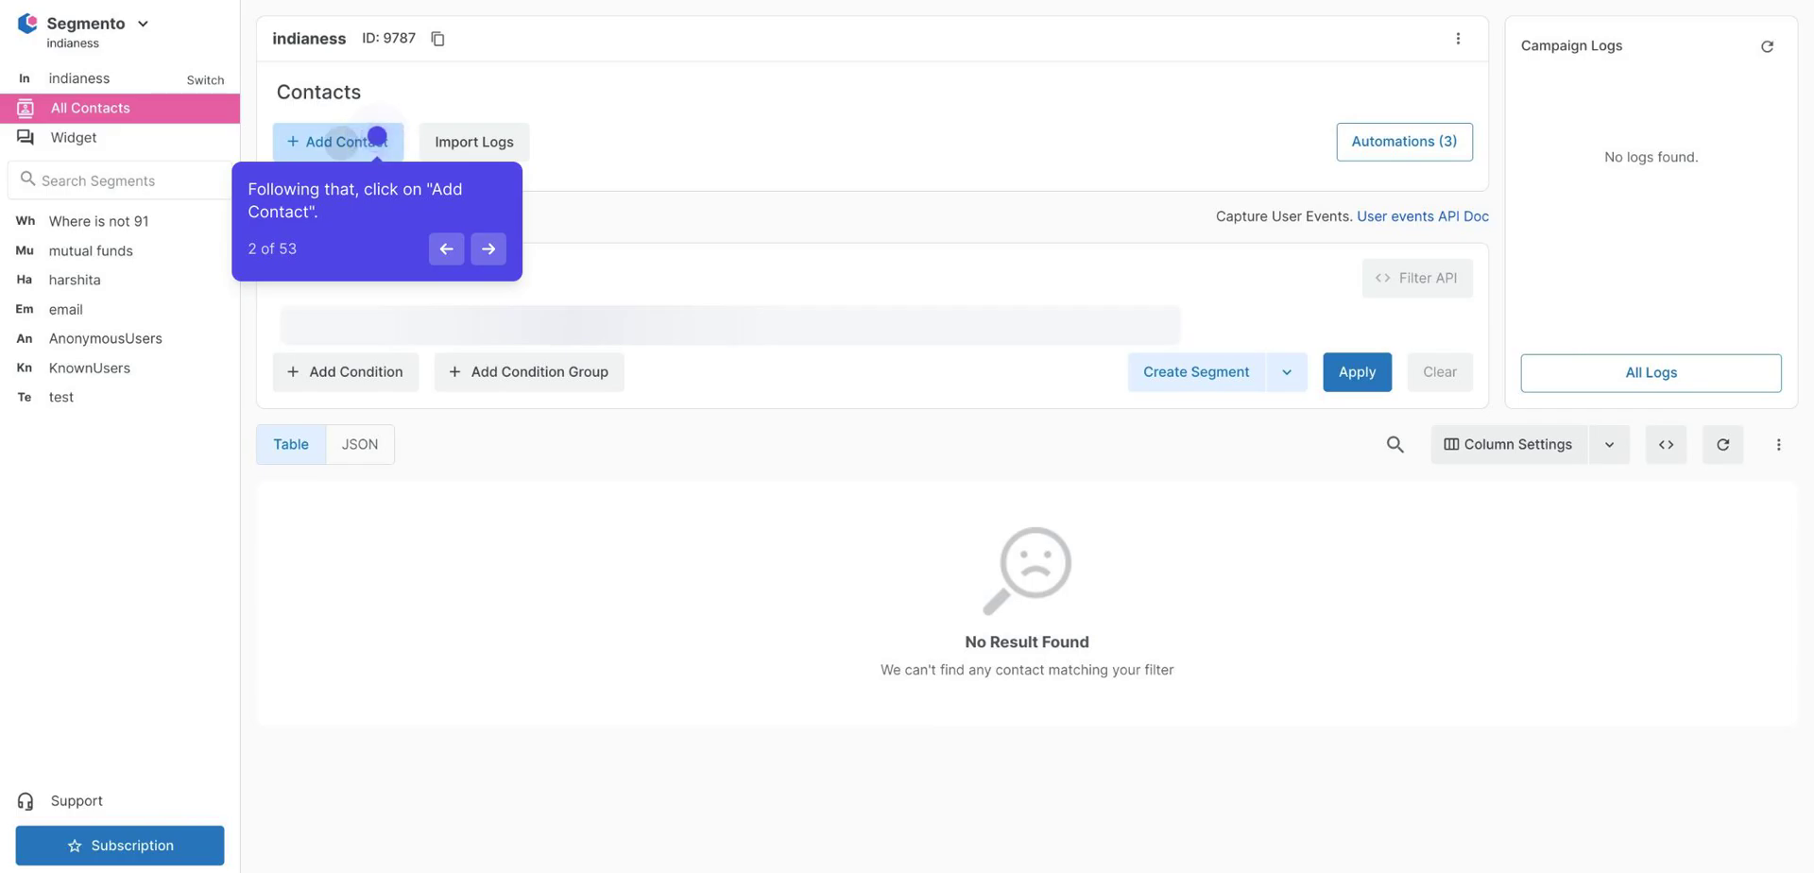
Step: Open the add-contacts page and load the 7-contact CSV for column mapping
{"action": "left_click", "coordinate": [377, 136]}
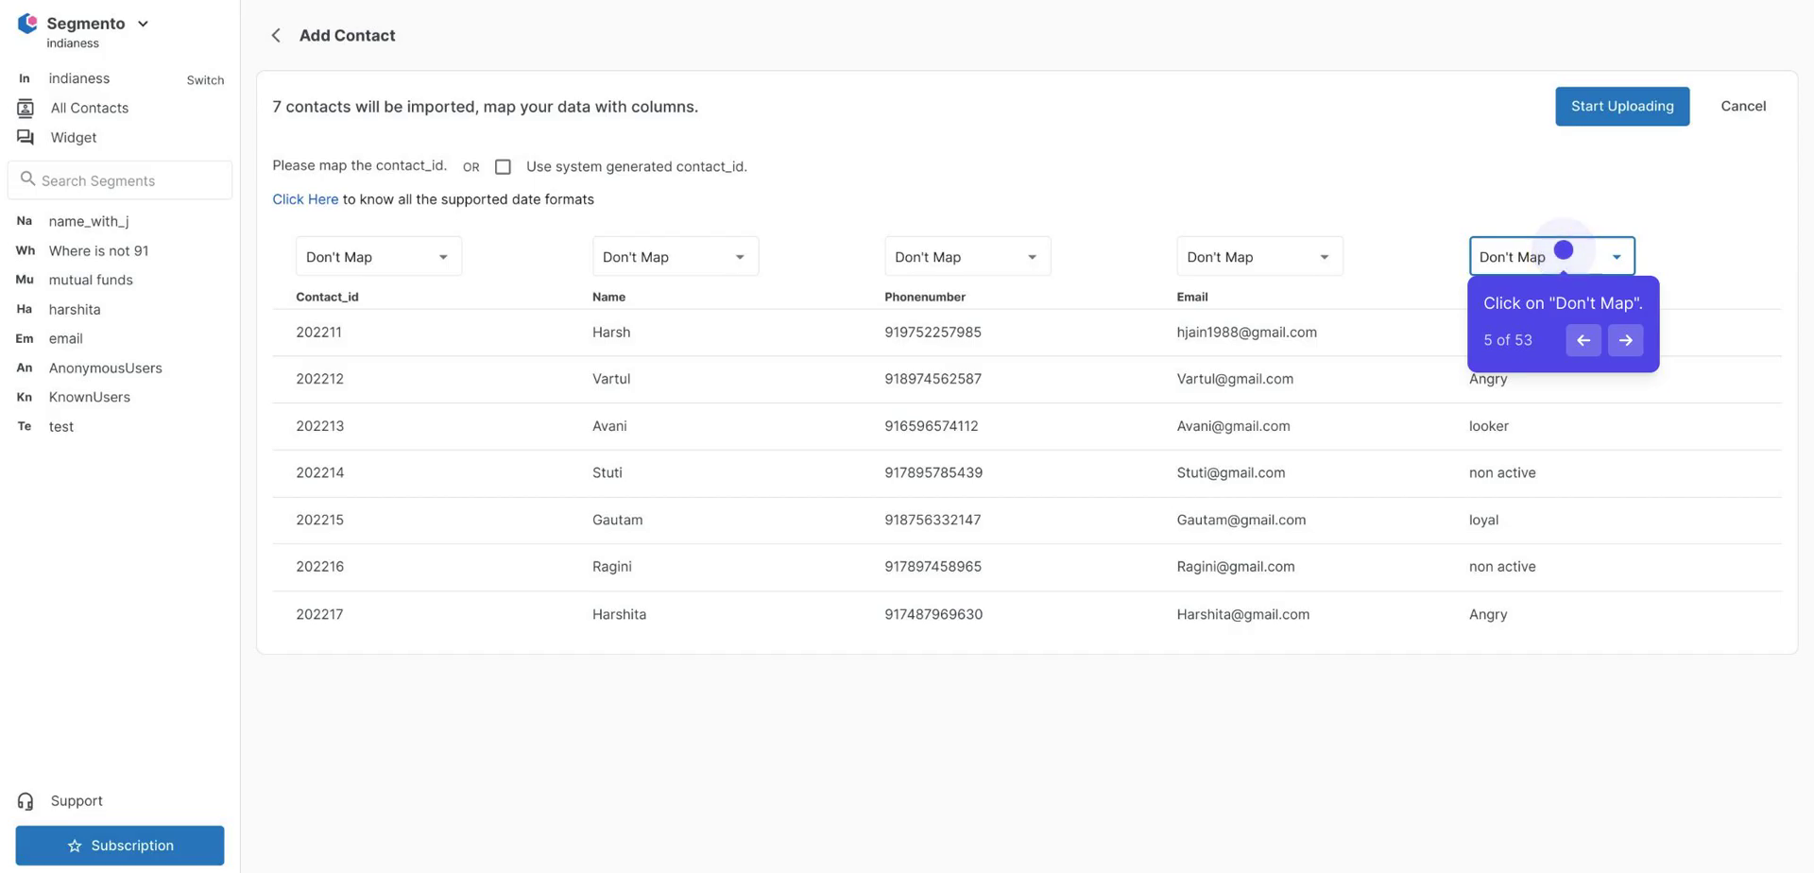
Step: Map Customer_type to a new Text column named Customer_attitude
{"action": "left_click", "coordinate": [1563, 250]}
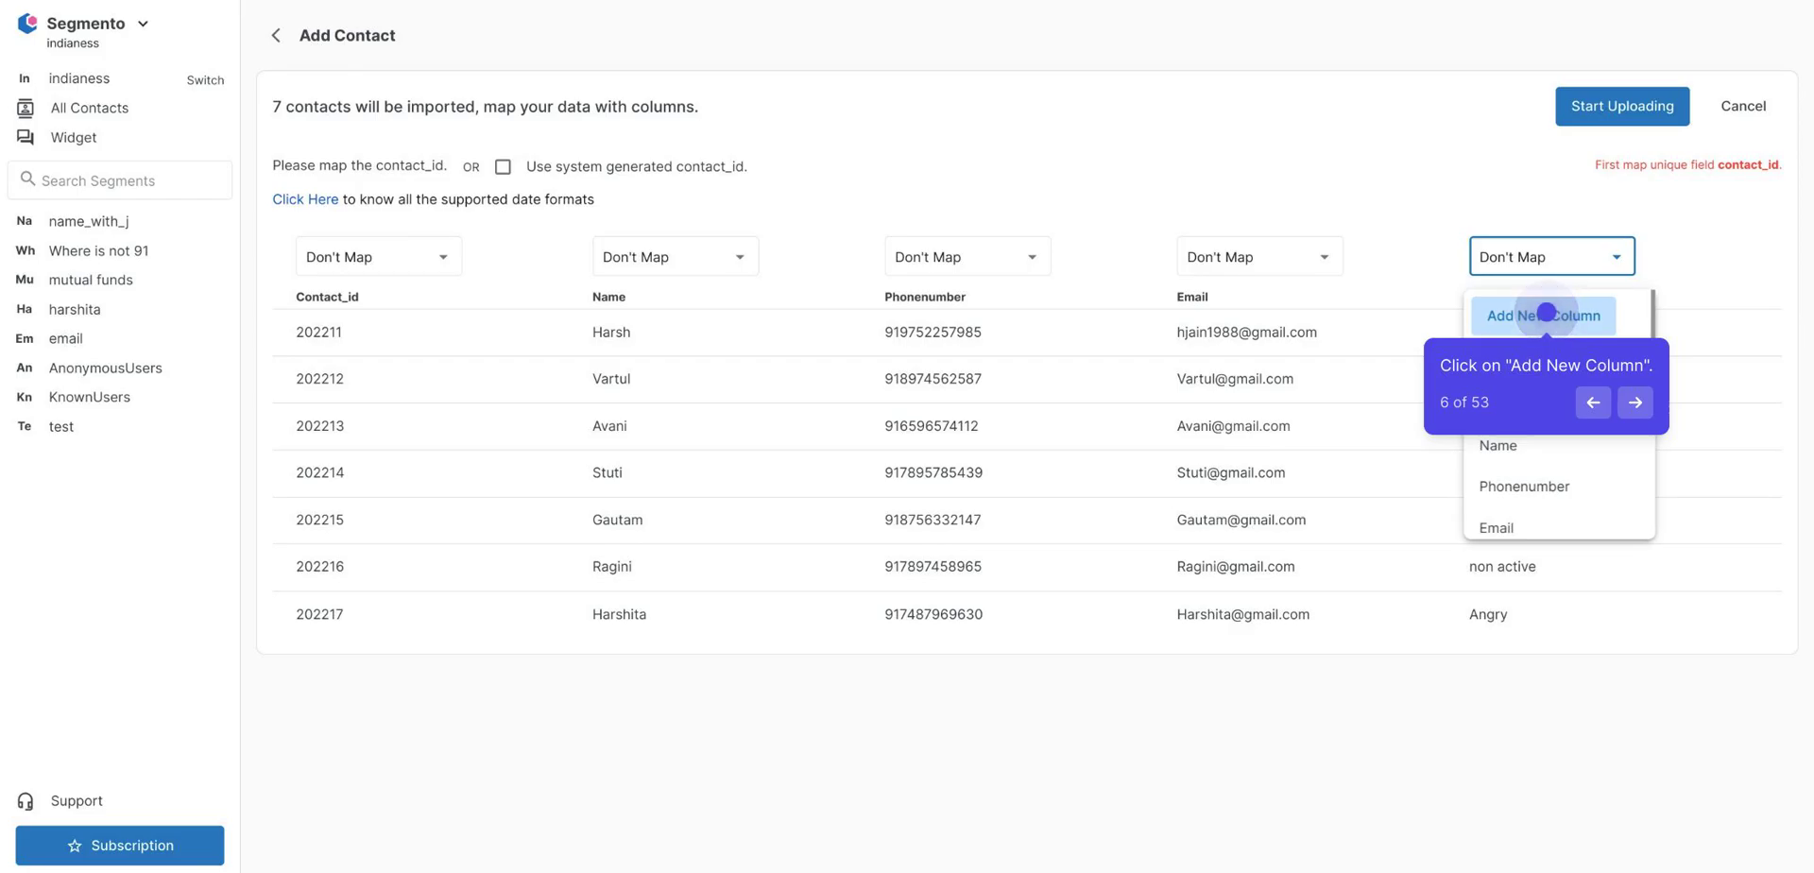
{"action": "left_click", "coordinate": [1545, 313]}
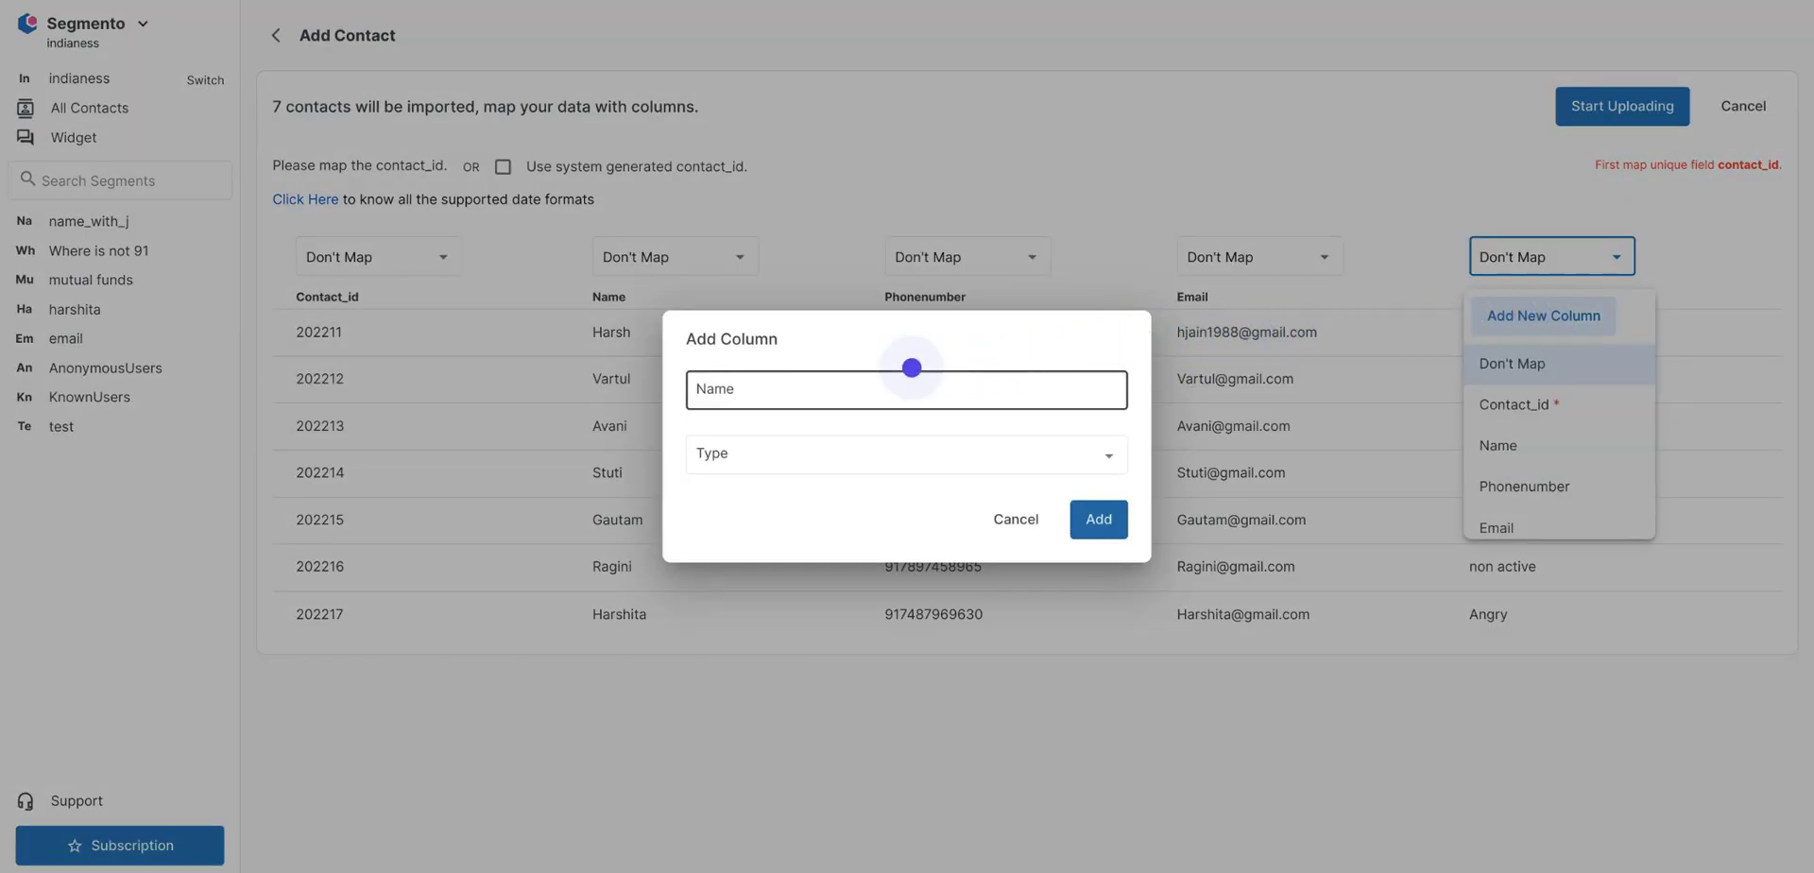
{"action": "left_click", "coordinate": [810, 376]}
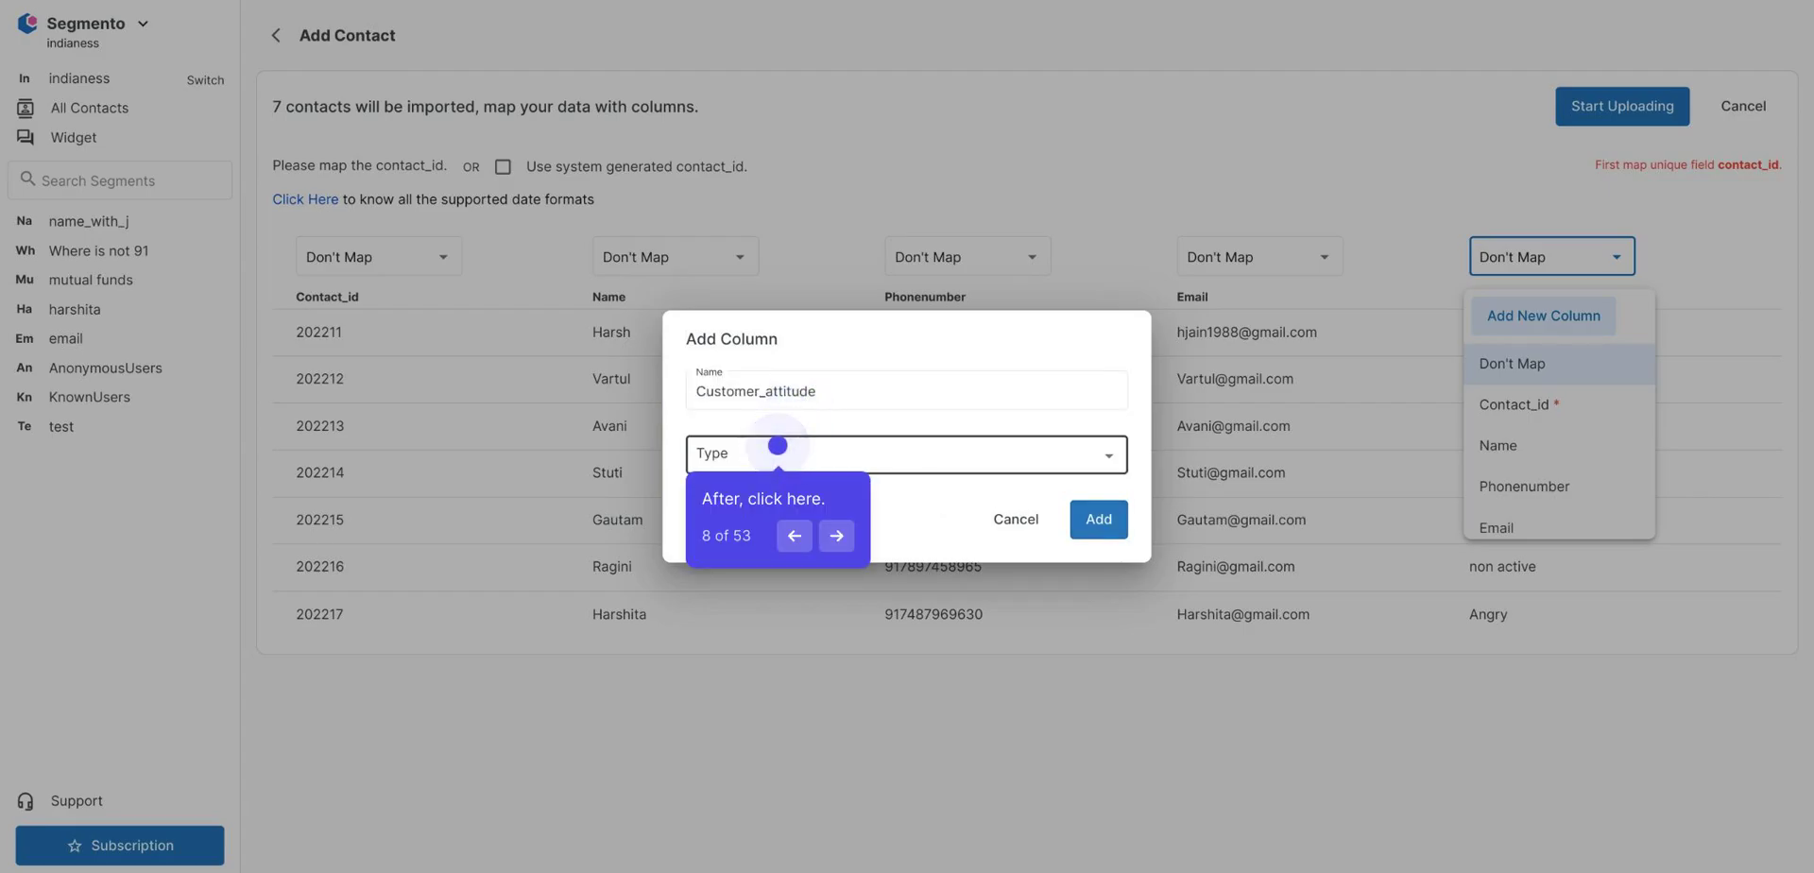
{"action": "left_click", "coordinate": [778, 444]}
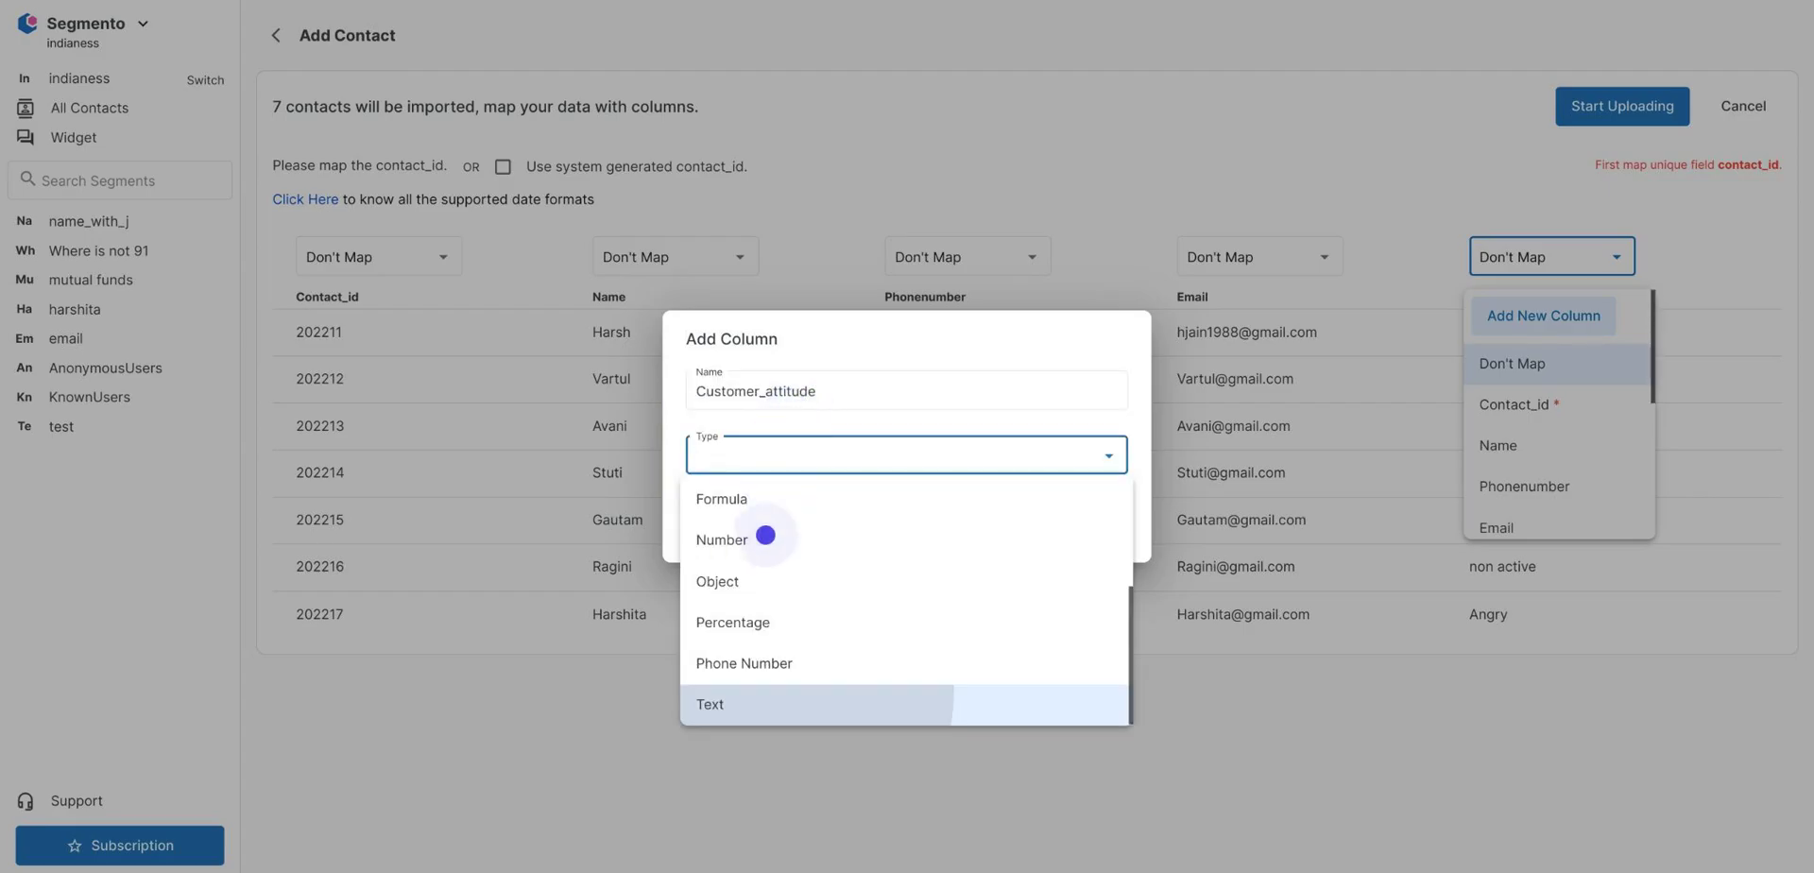
{"action": "left_click", "coordinate": [747, 690]}
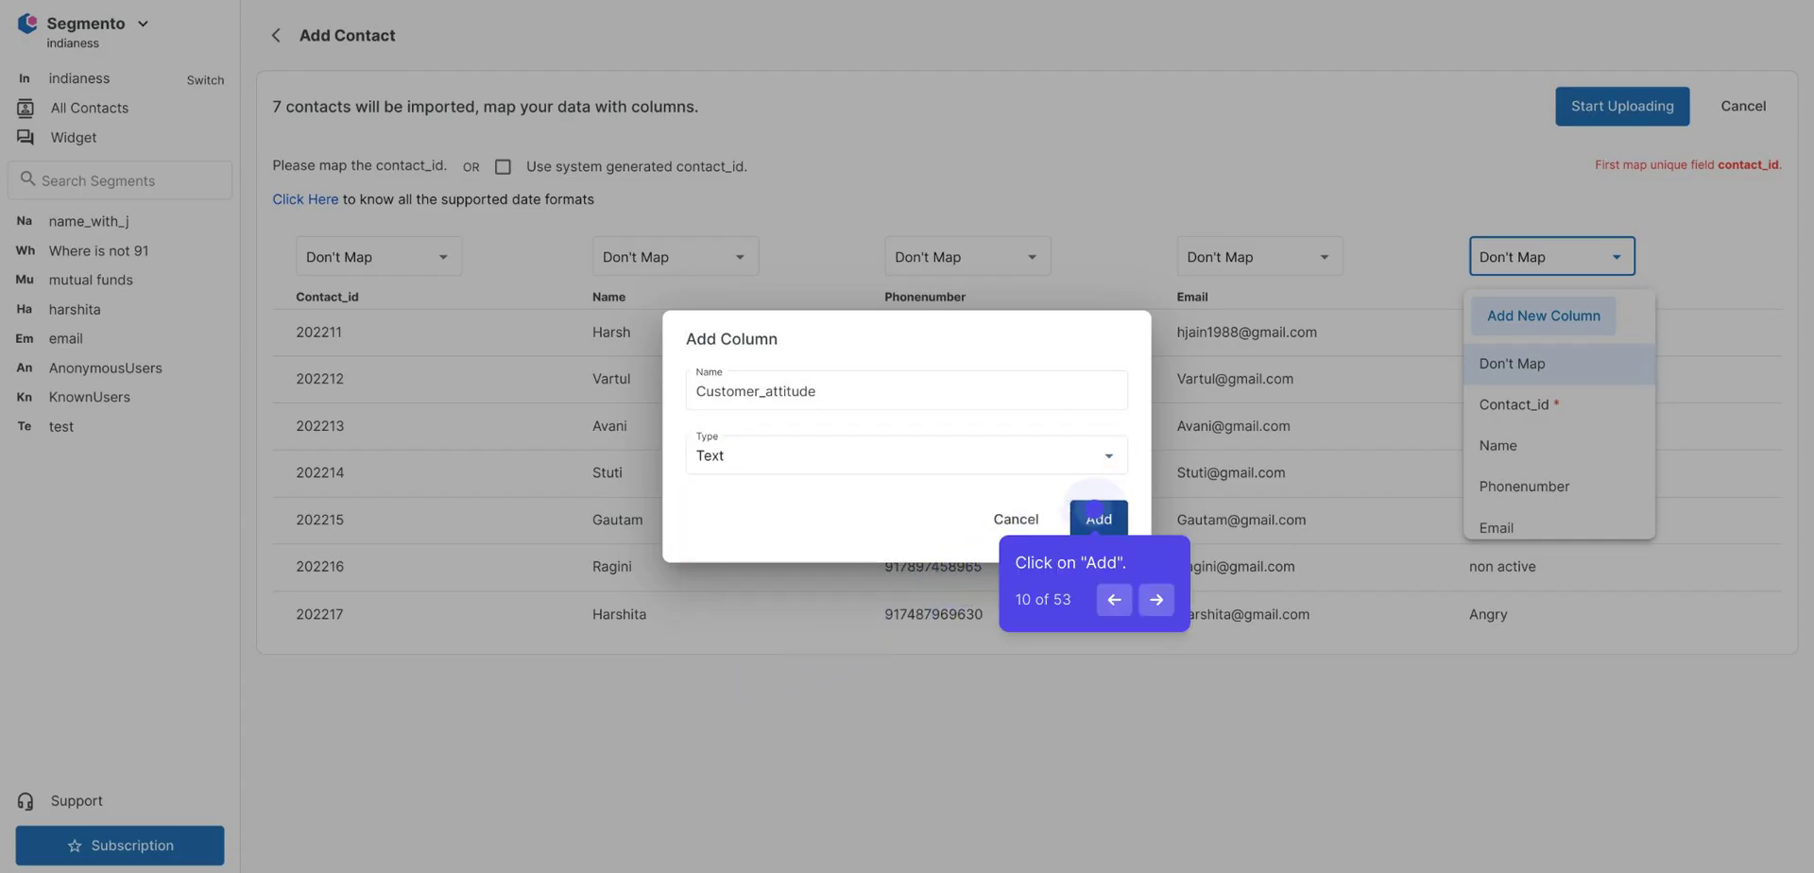
{"action": "left_click", "coordinate": [1096, 518]}
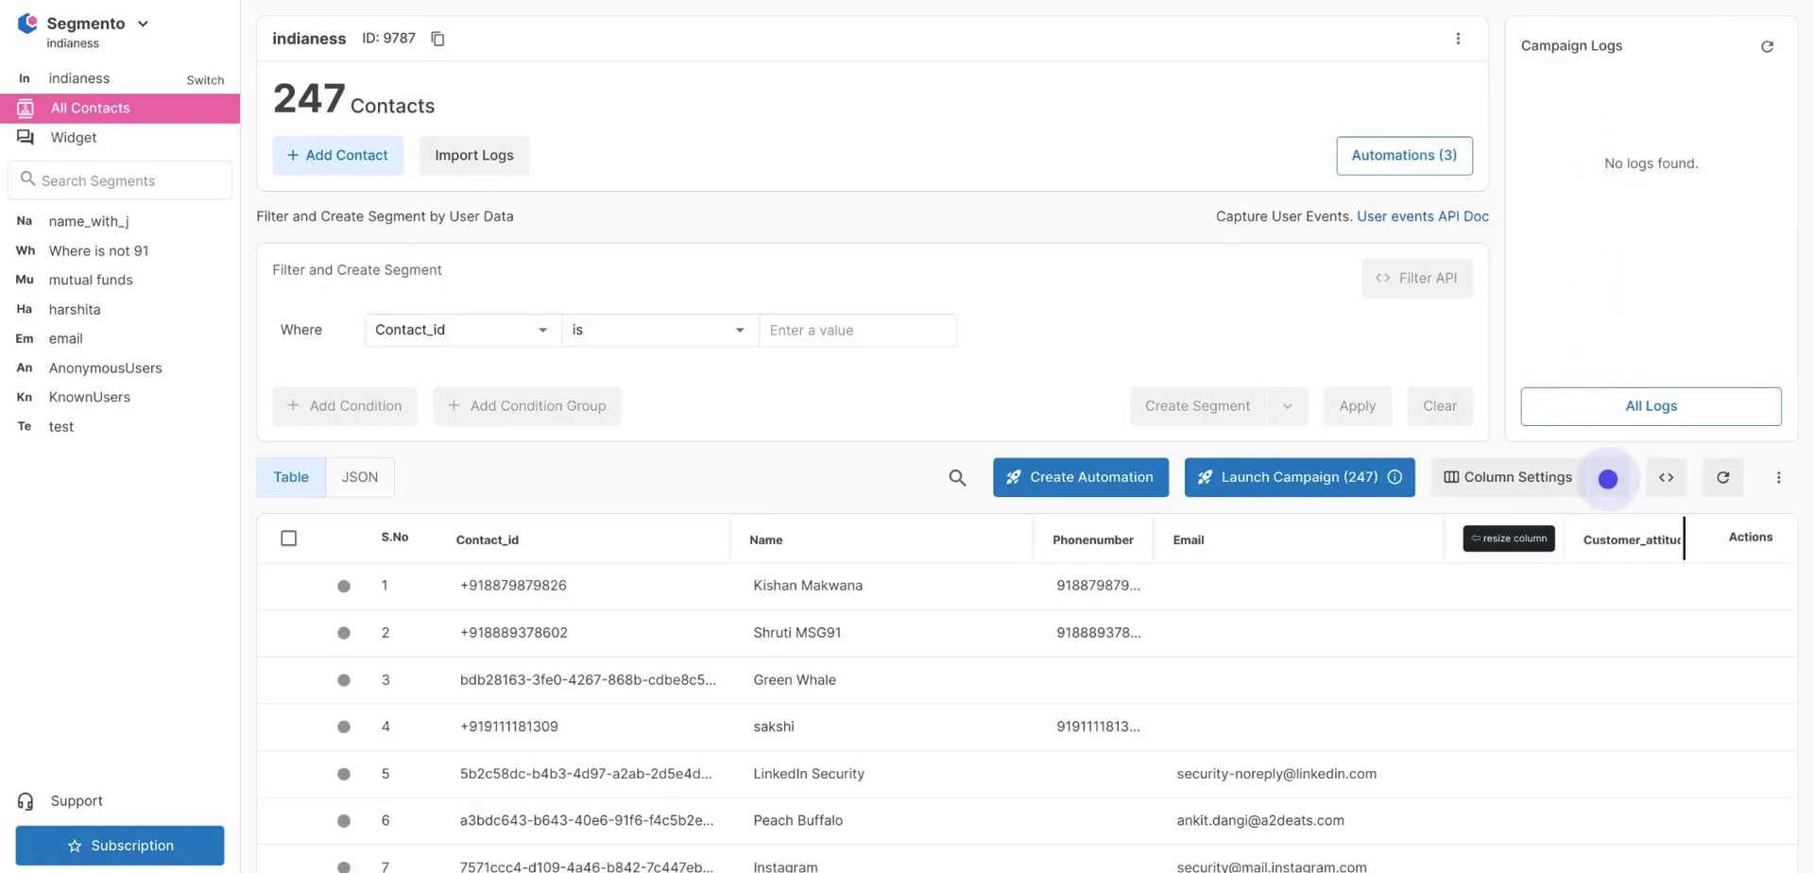
Step: Scroll the All Contacts table to review the imported Customer_attitude values
{"action": "scroll", "coordinate": [1543, 660], "scroll_direction": "down", "scroll_amount": 5}
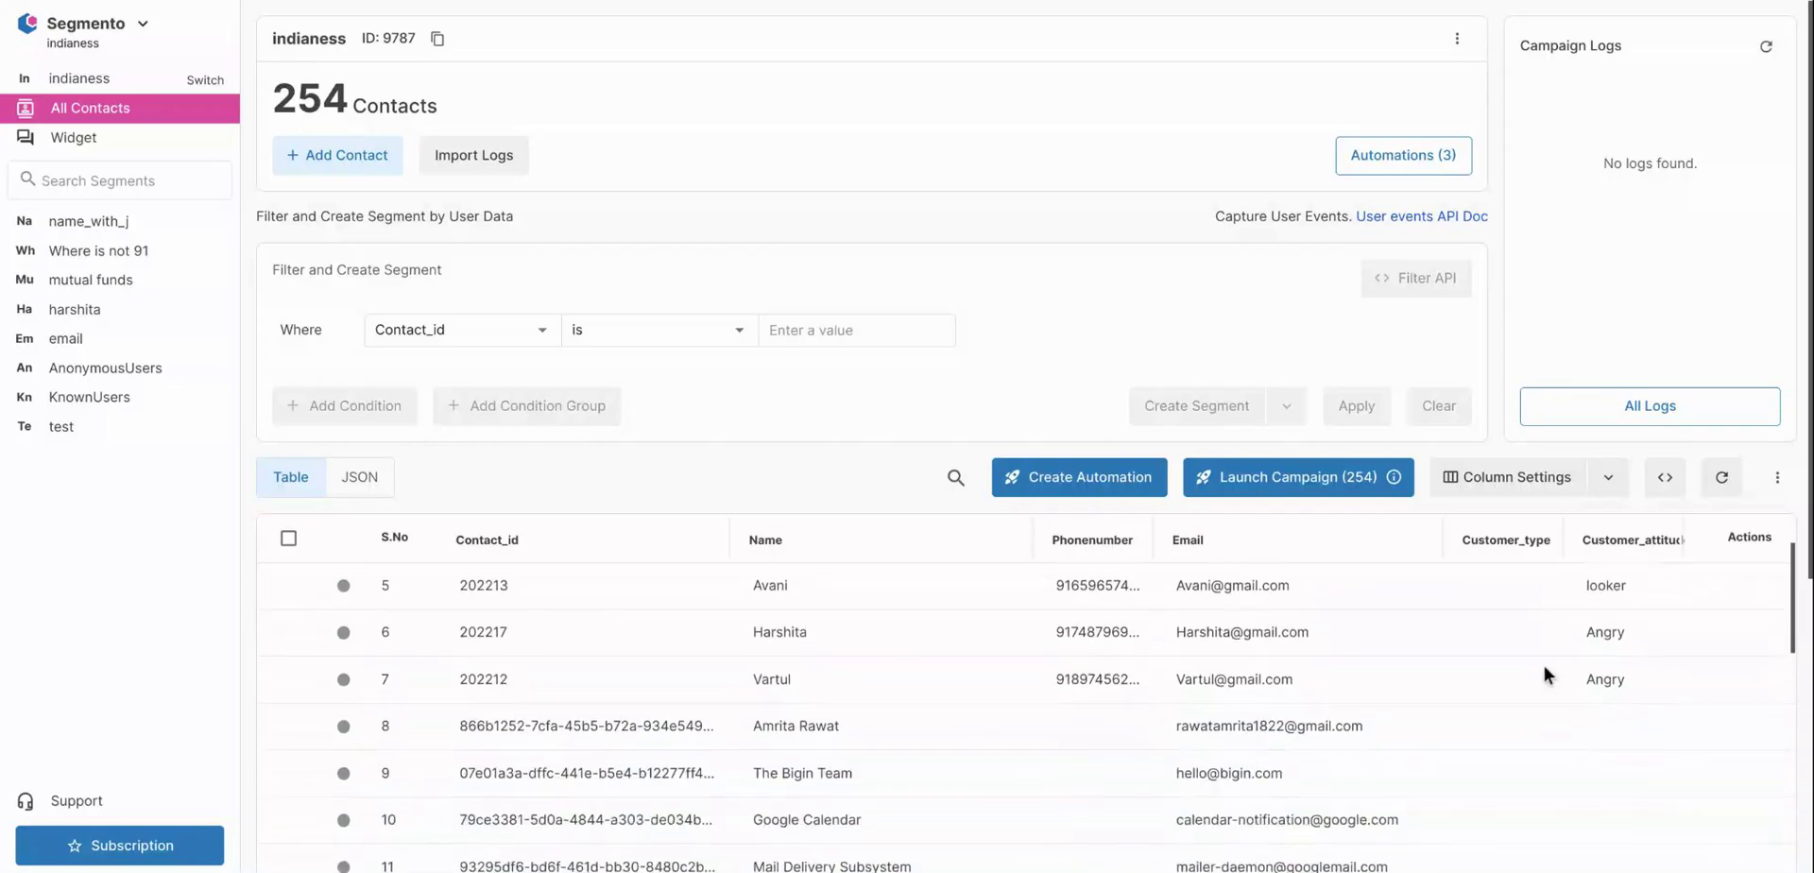
{"action": "scroll", "coordinate": [1543, 661], "scroll_direction": "up", "scroll_amount": 5}
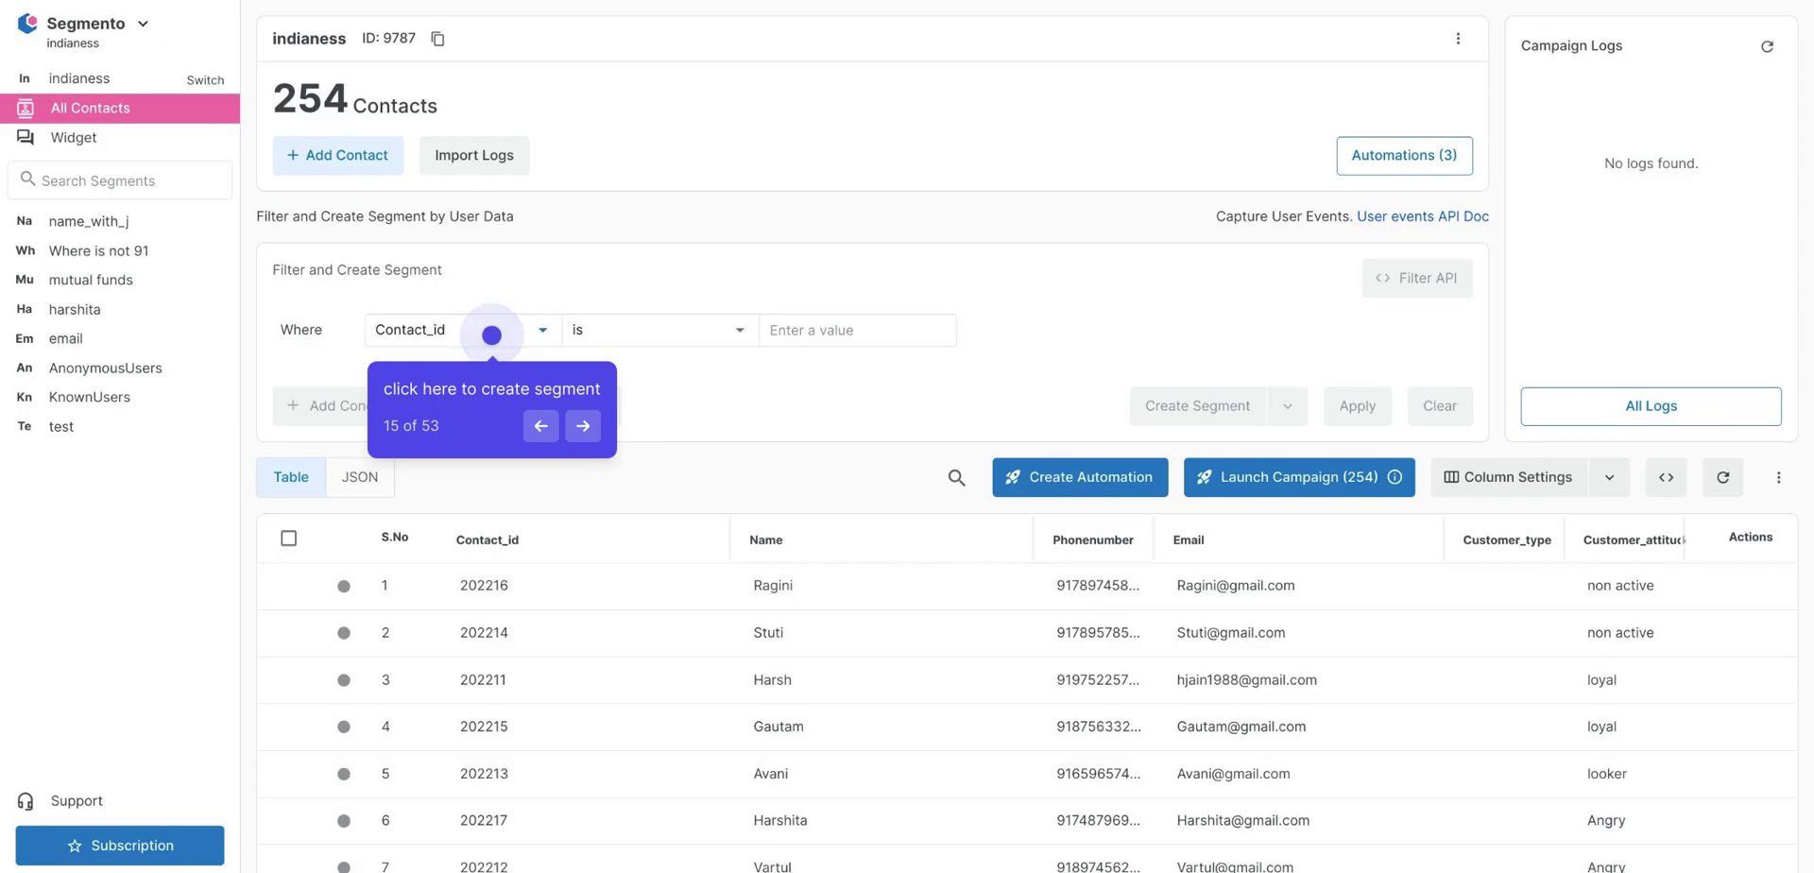
Step: Filter contacts where Customer_attitude is loyal
{"action": "left_click", "coordinate": [491, 334]}
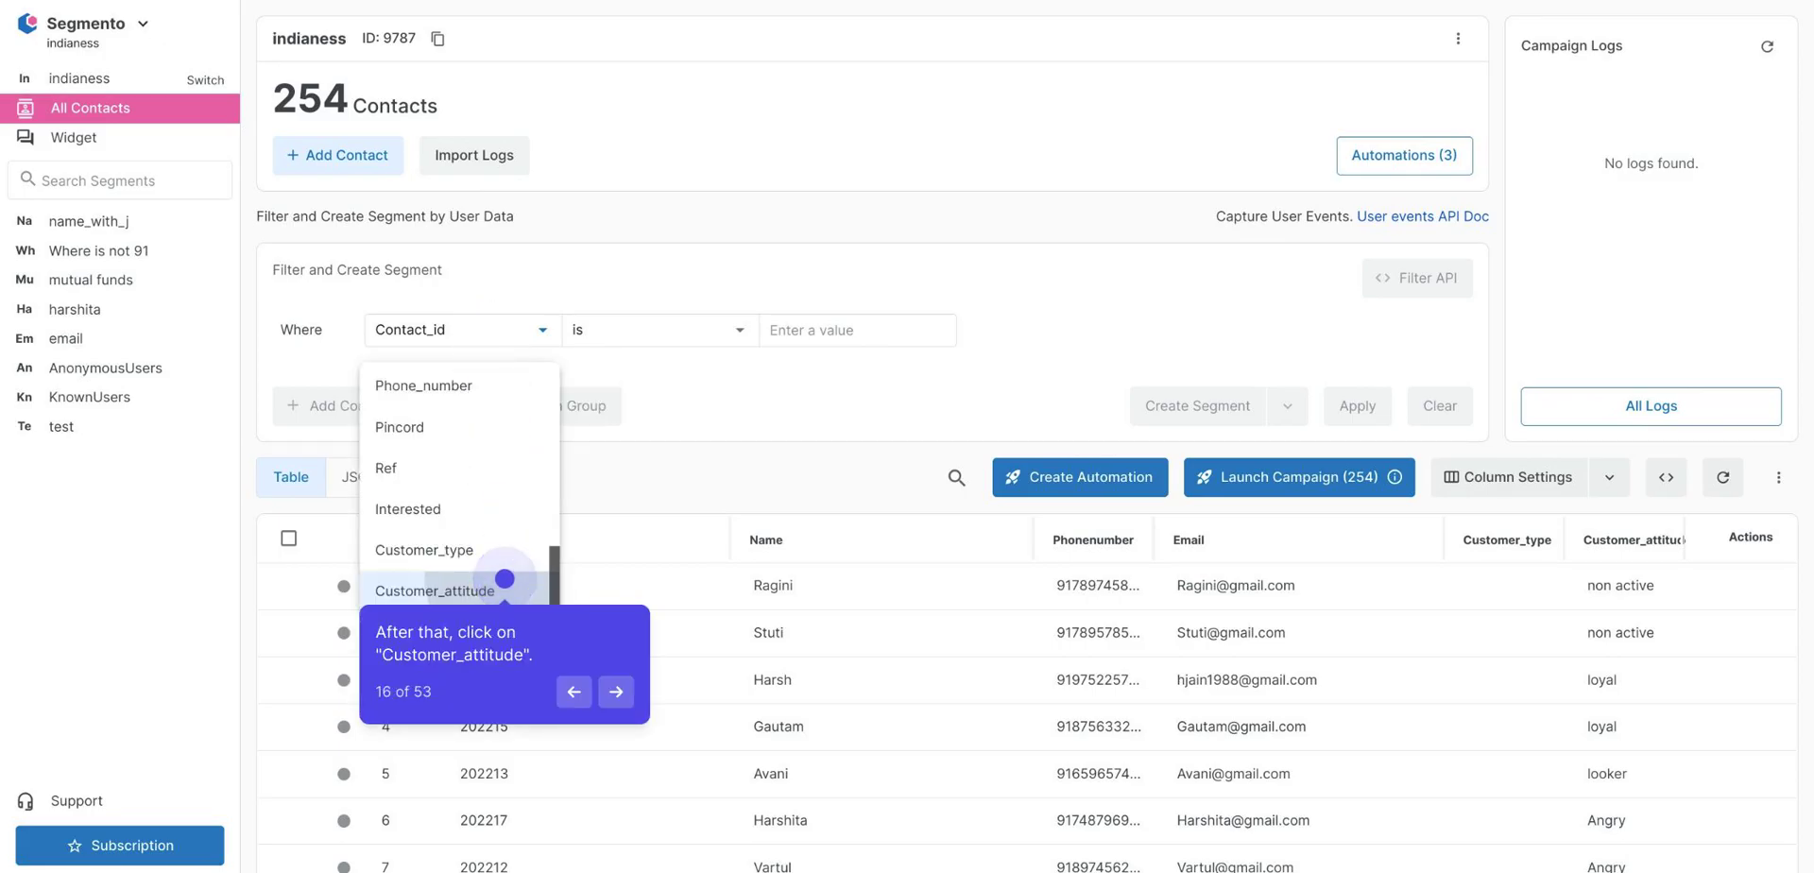
{"action": "left_click", "coordinate": [504, 579]}
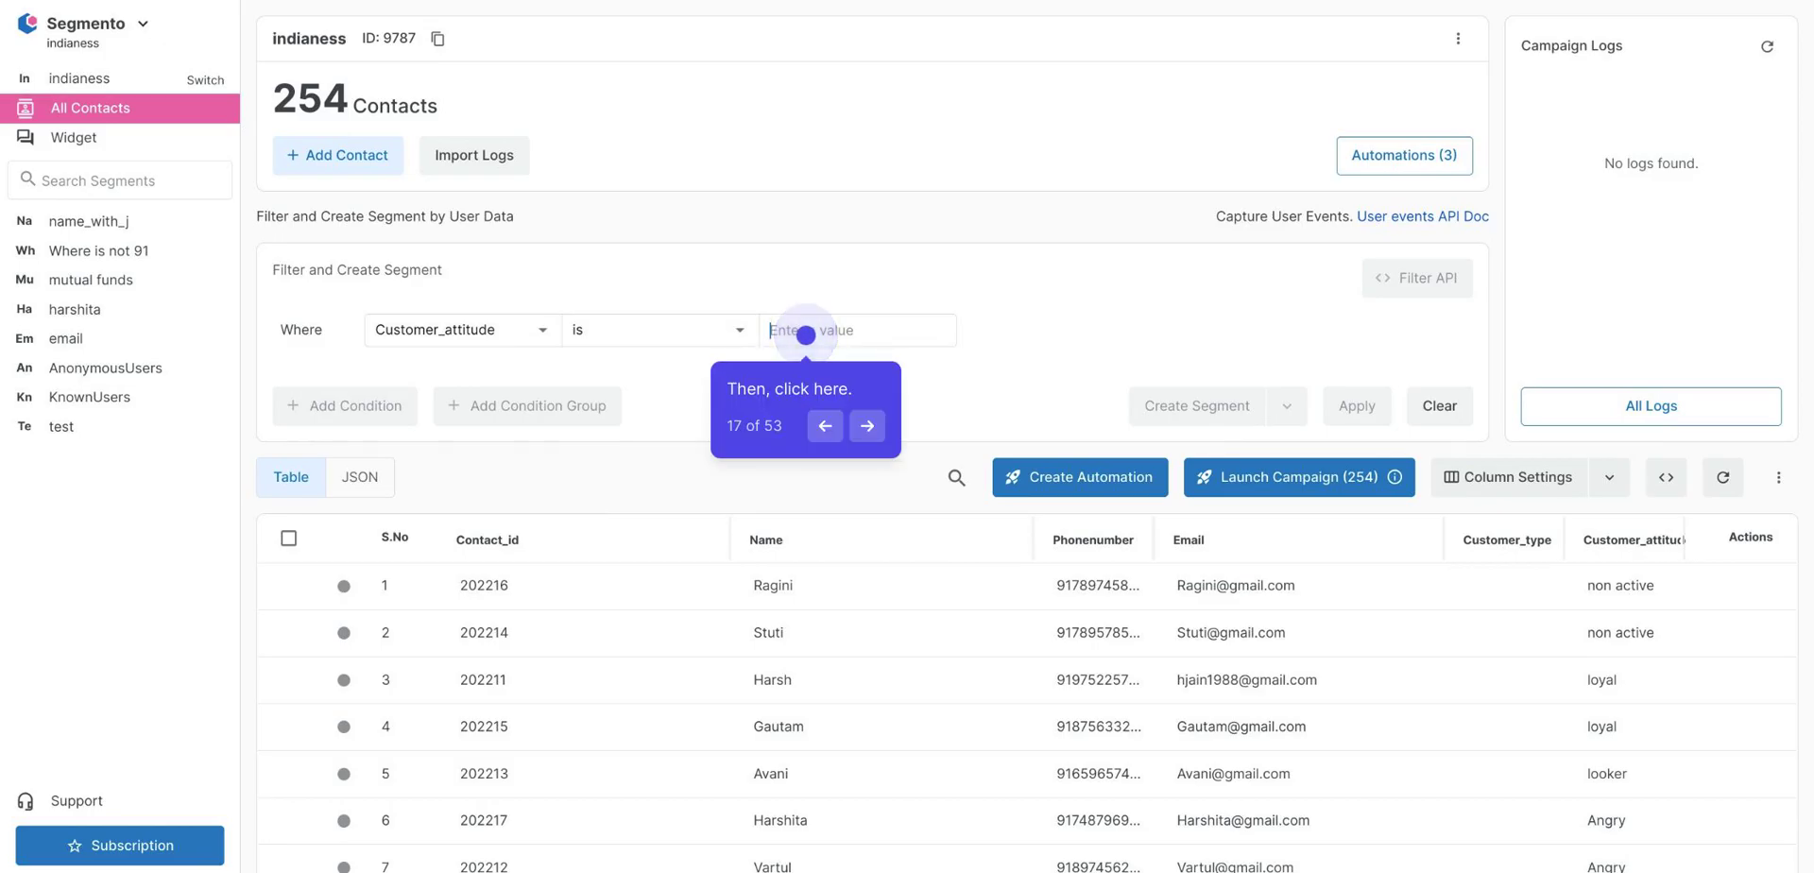
{"action": "left_click", "coordinate": [805, 335]}
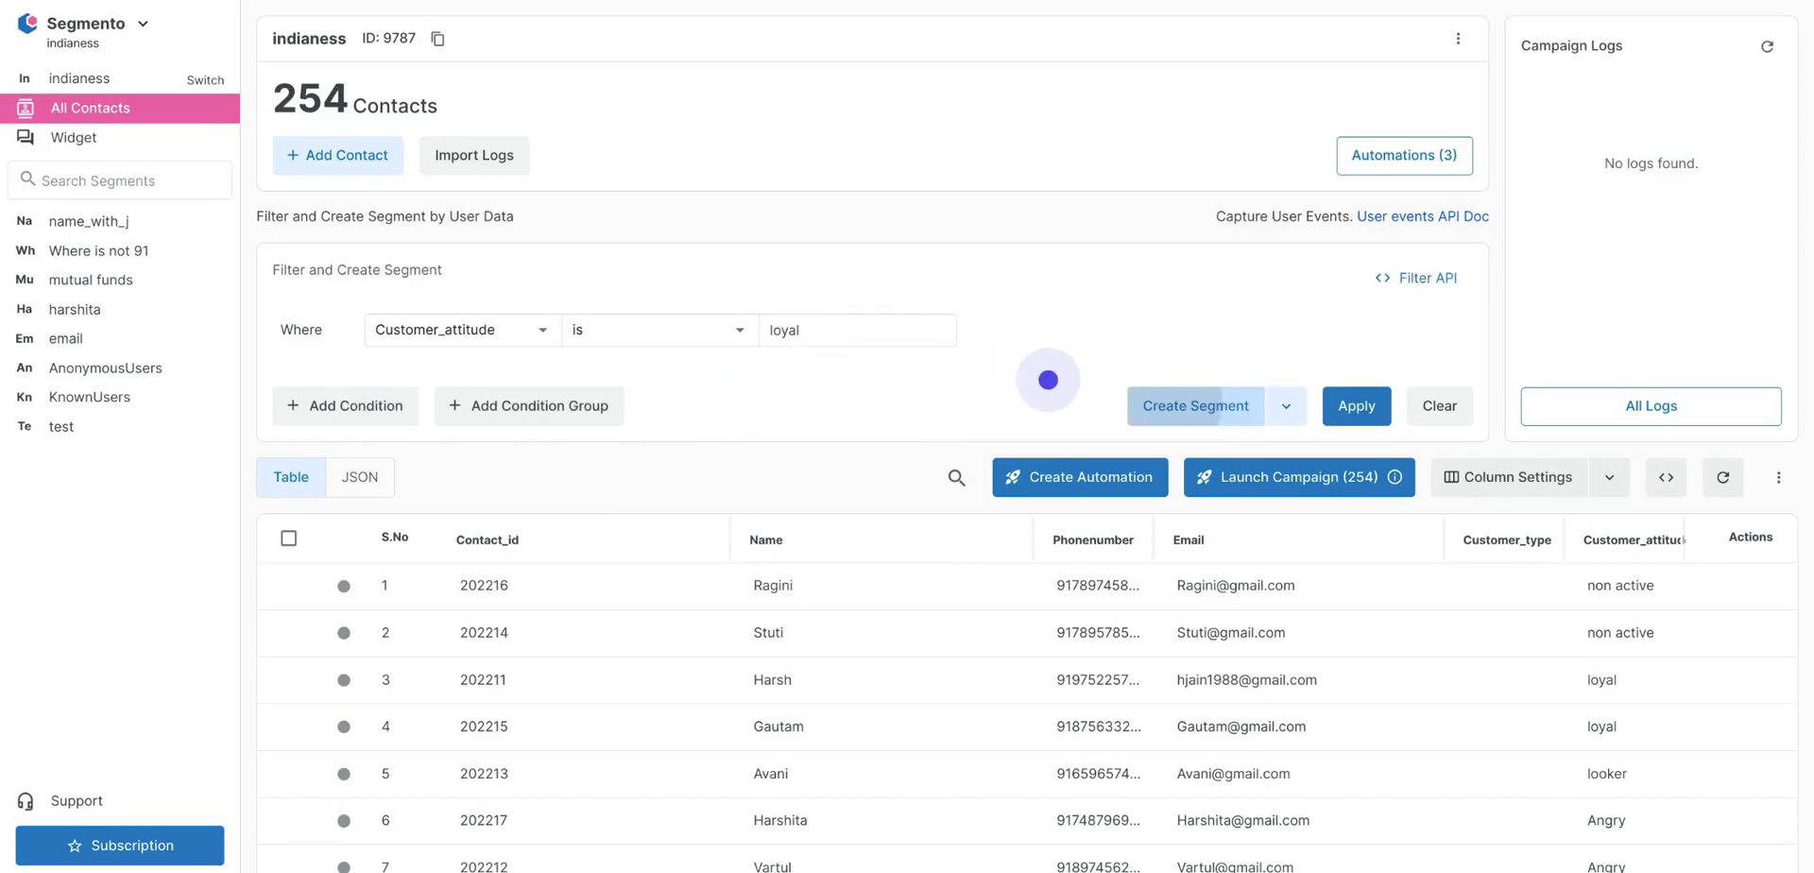
Step: Save the filter as segment 'attitude loyal', view it, then return to All Contacts
{"action": "left_click", "coordinate": [1172, 403]}
{"action": "type", "text": "customer attitude"}
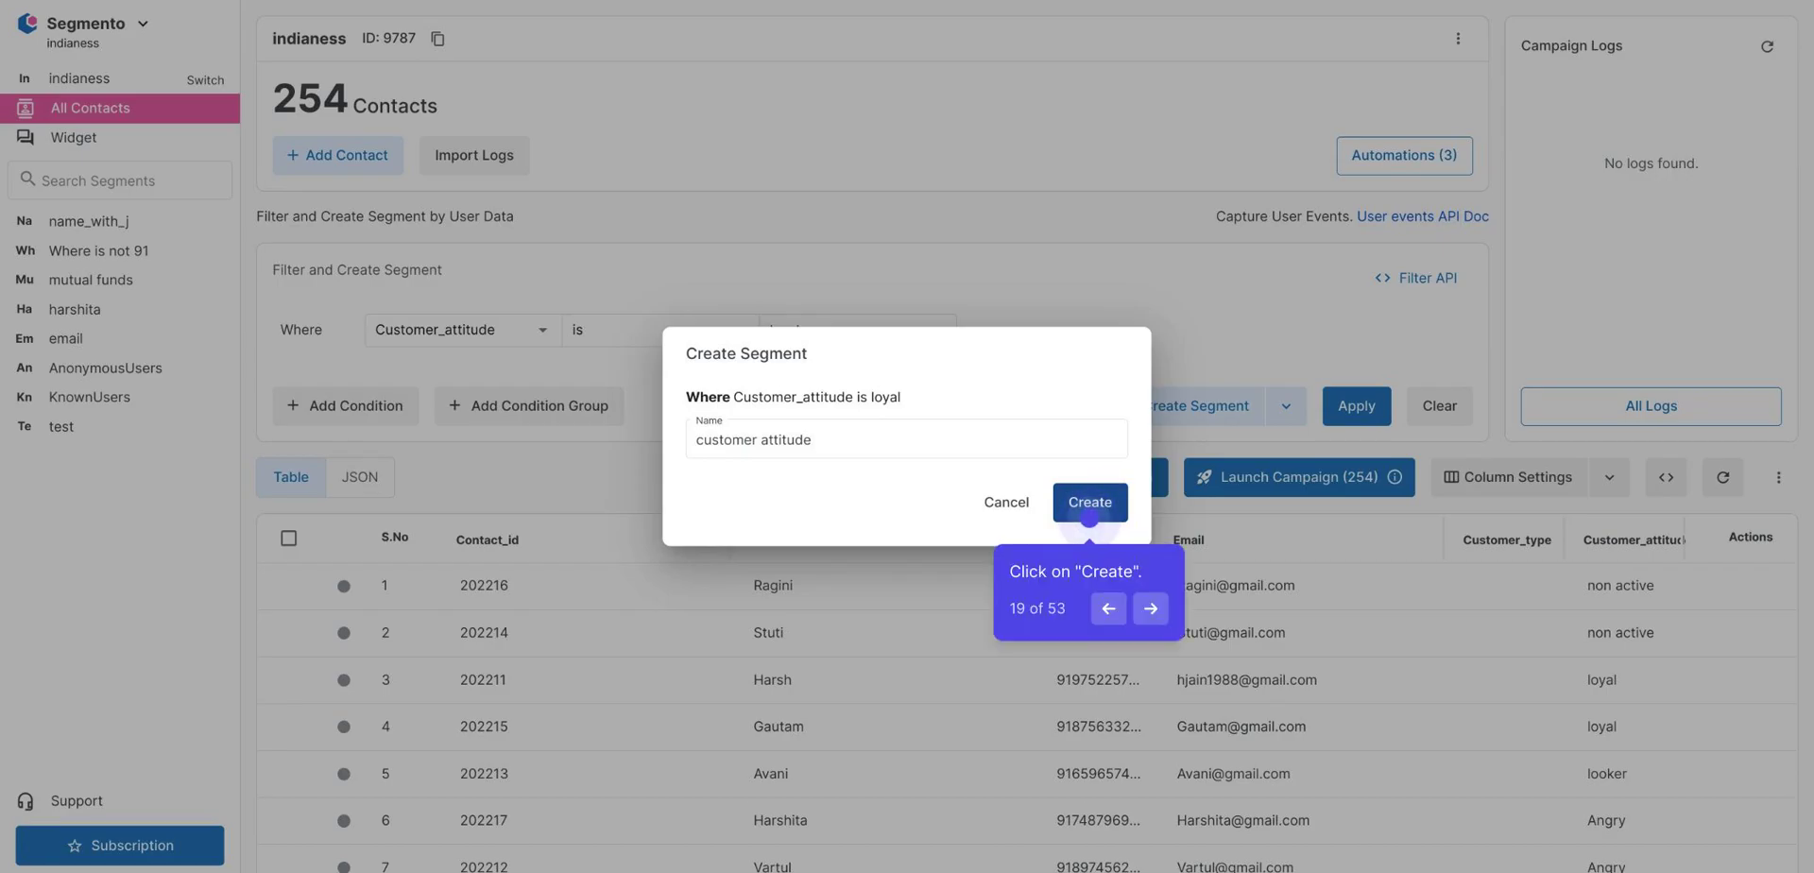
{"action": "left_click", "coordinate": [1089, 502]}
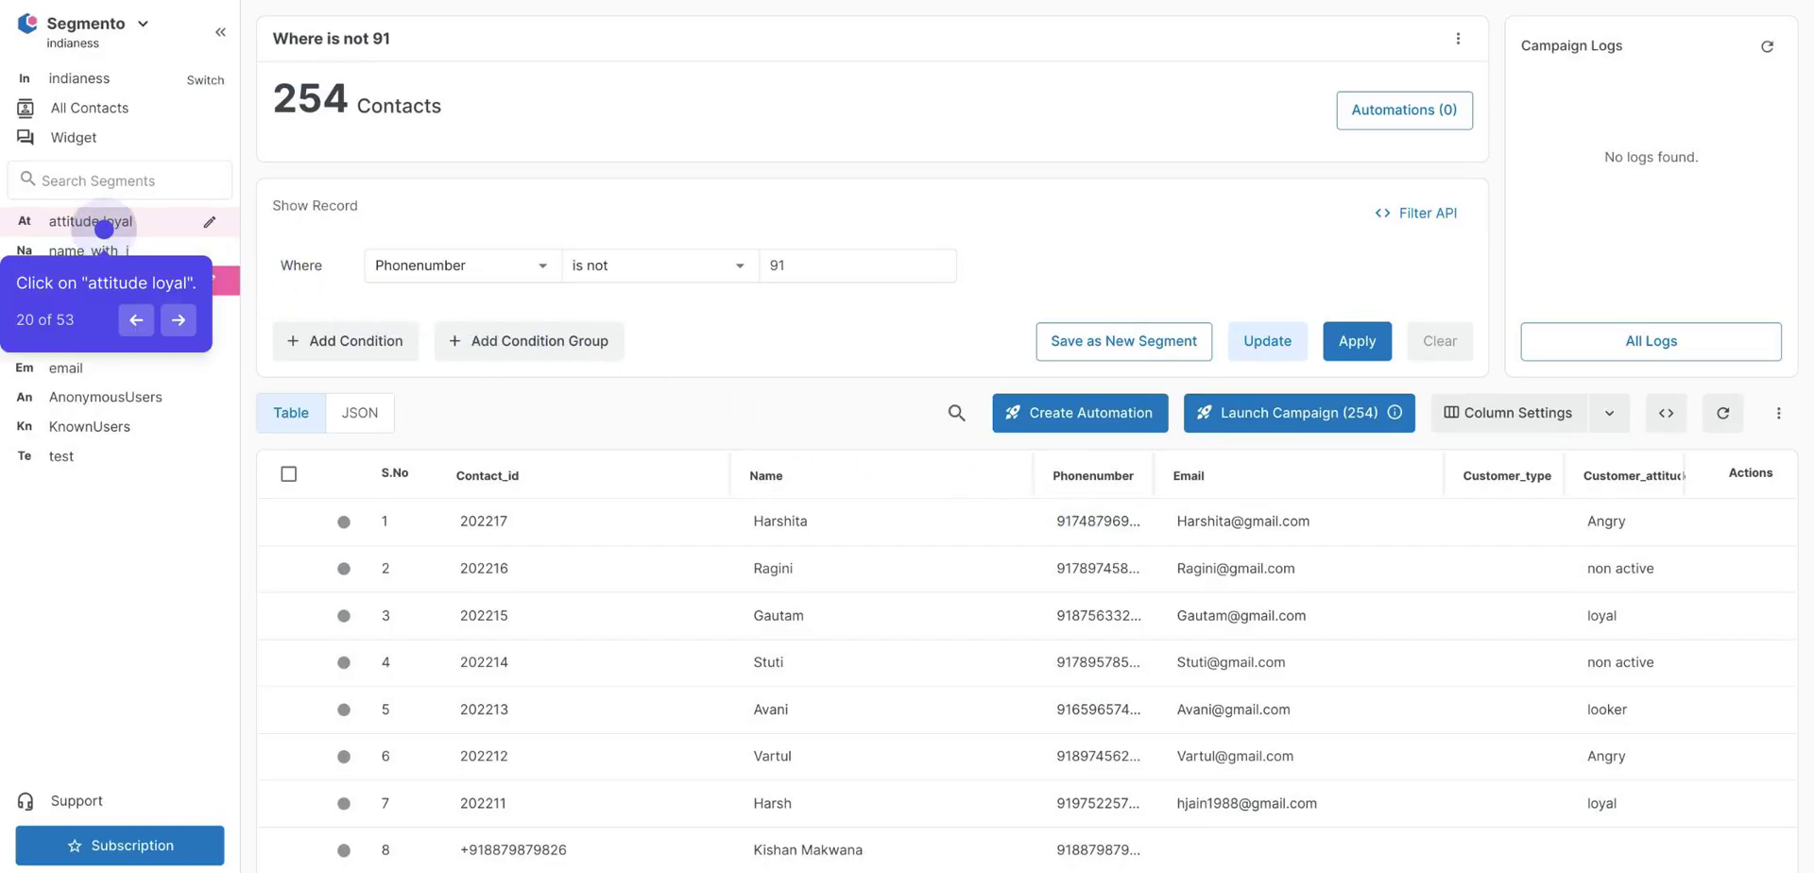
{"action": "left_click", "coordinate": [104, 229]}
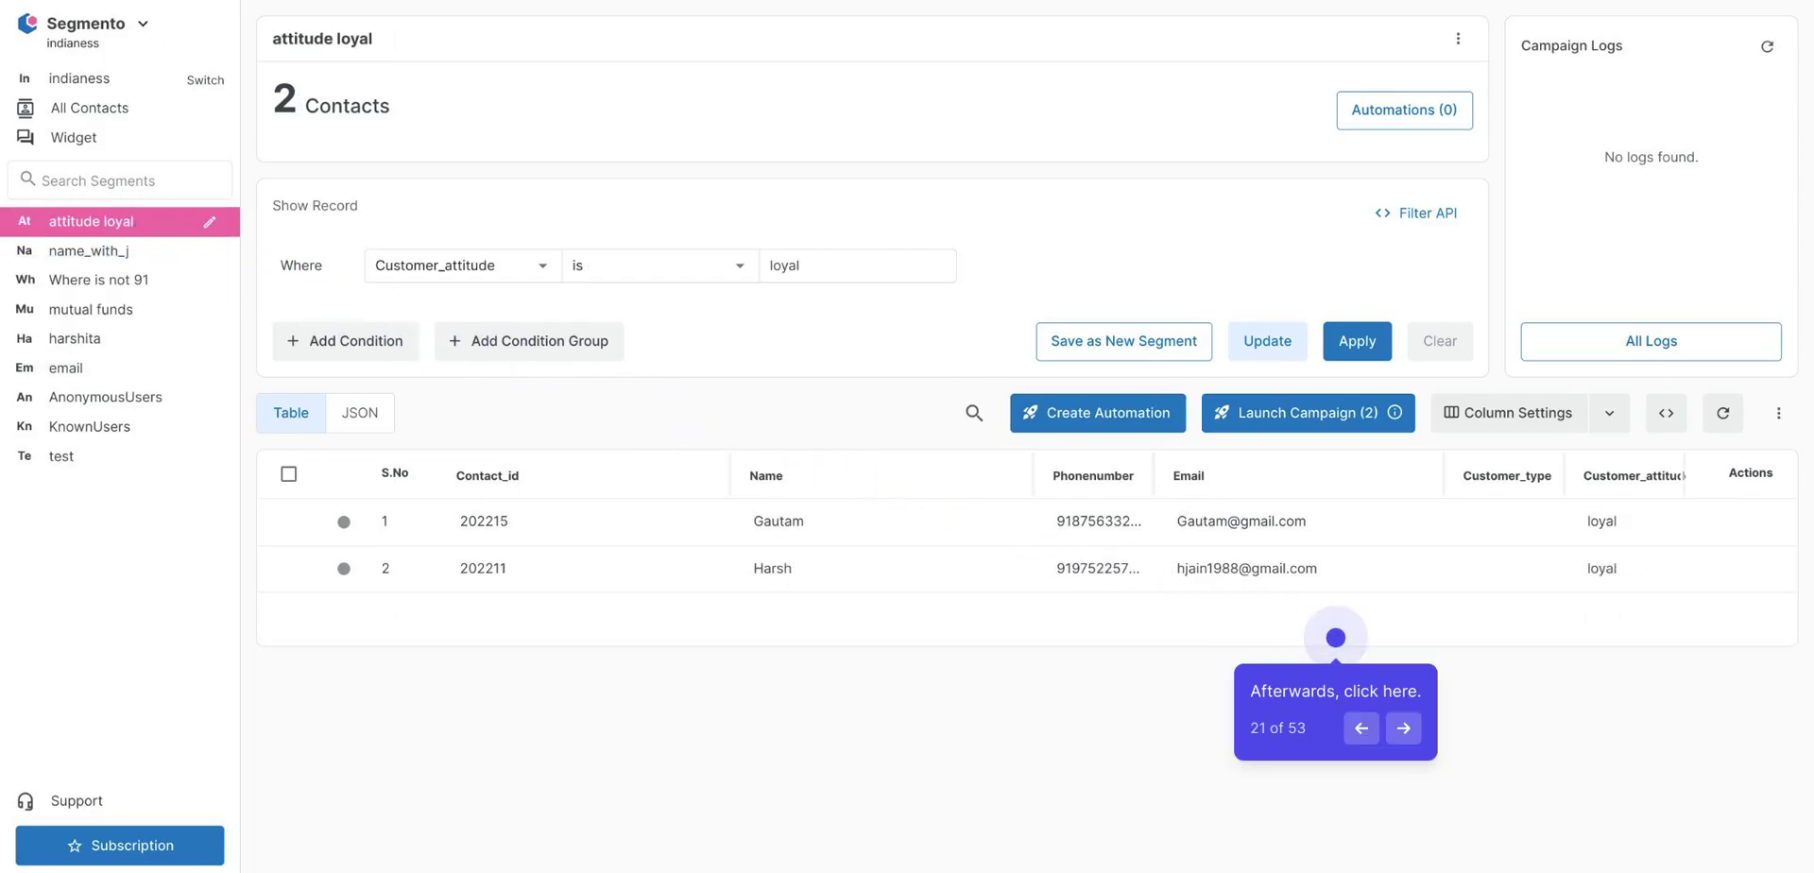
{"action": "left_click", "coordinate": [1335, 636]}
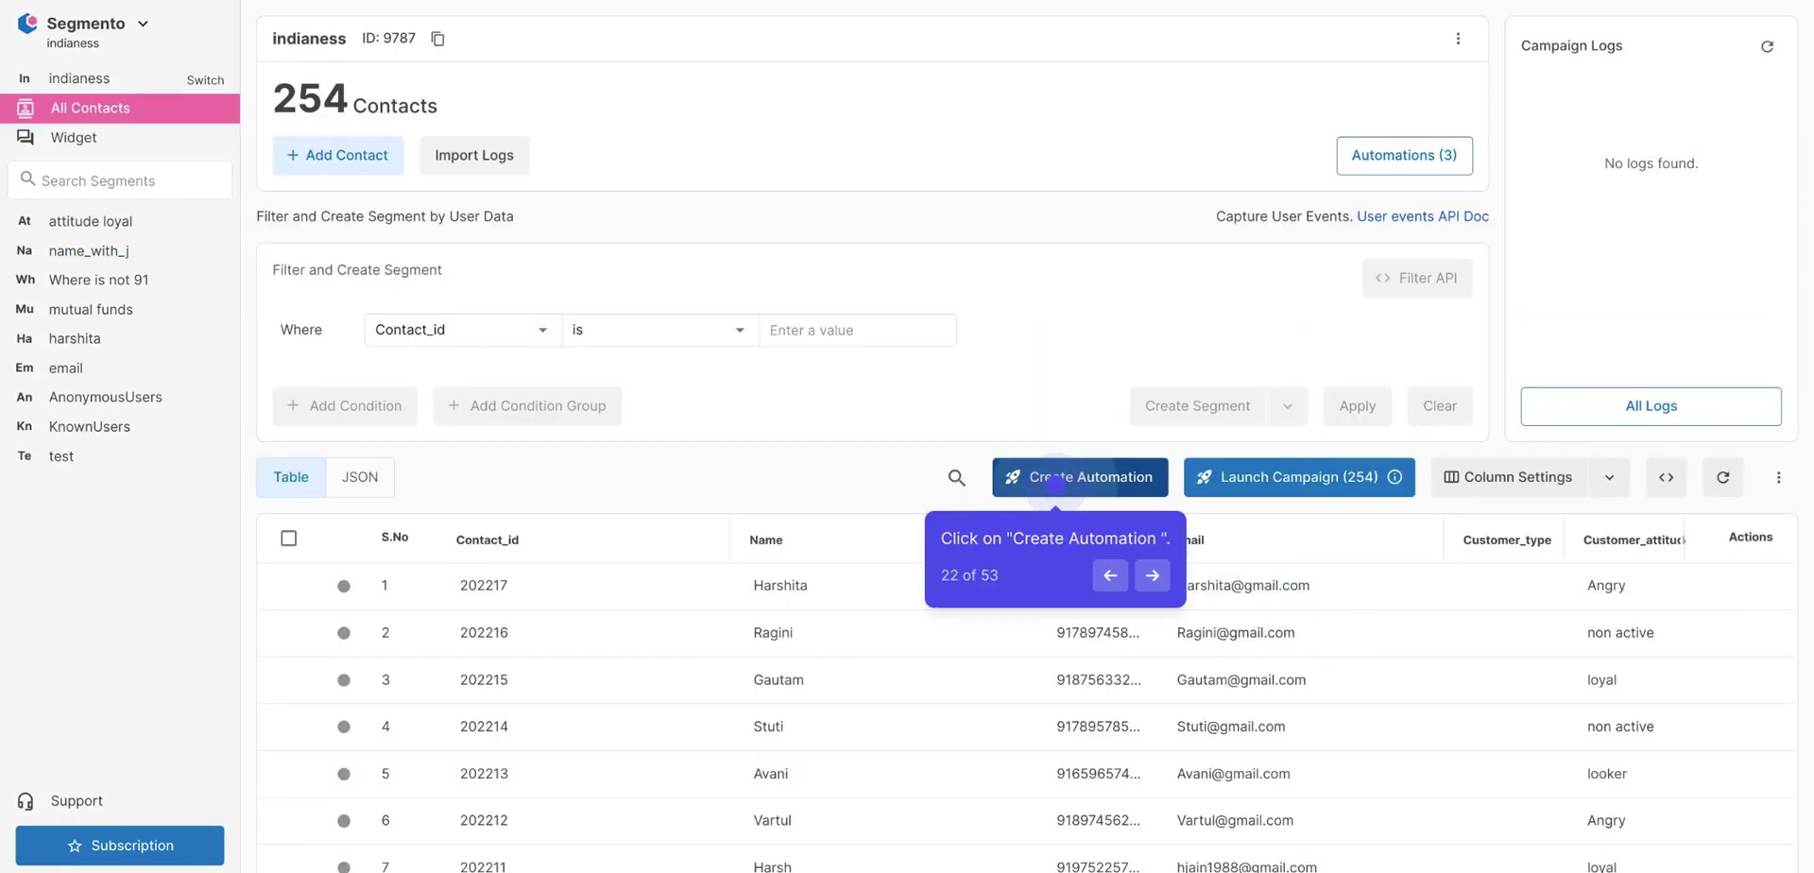
Step: Start a new automation from above the contacts table
{"action": "left_click", "coordinate": [1054, 482]}
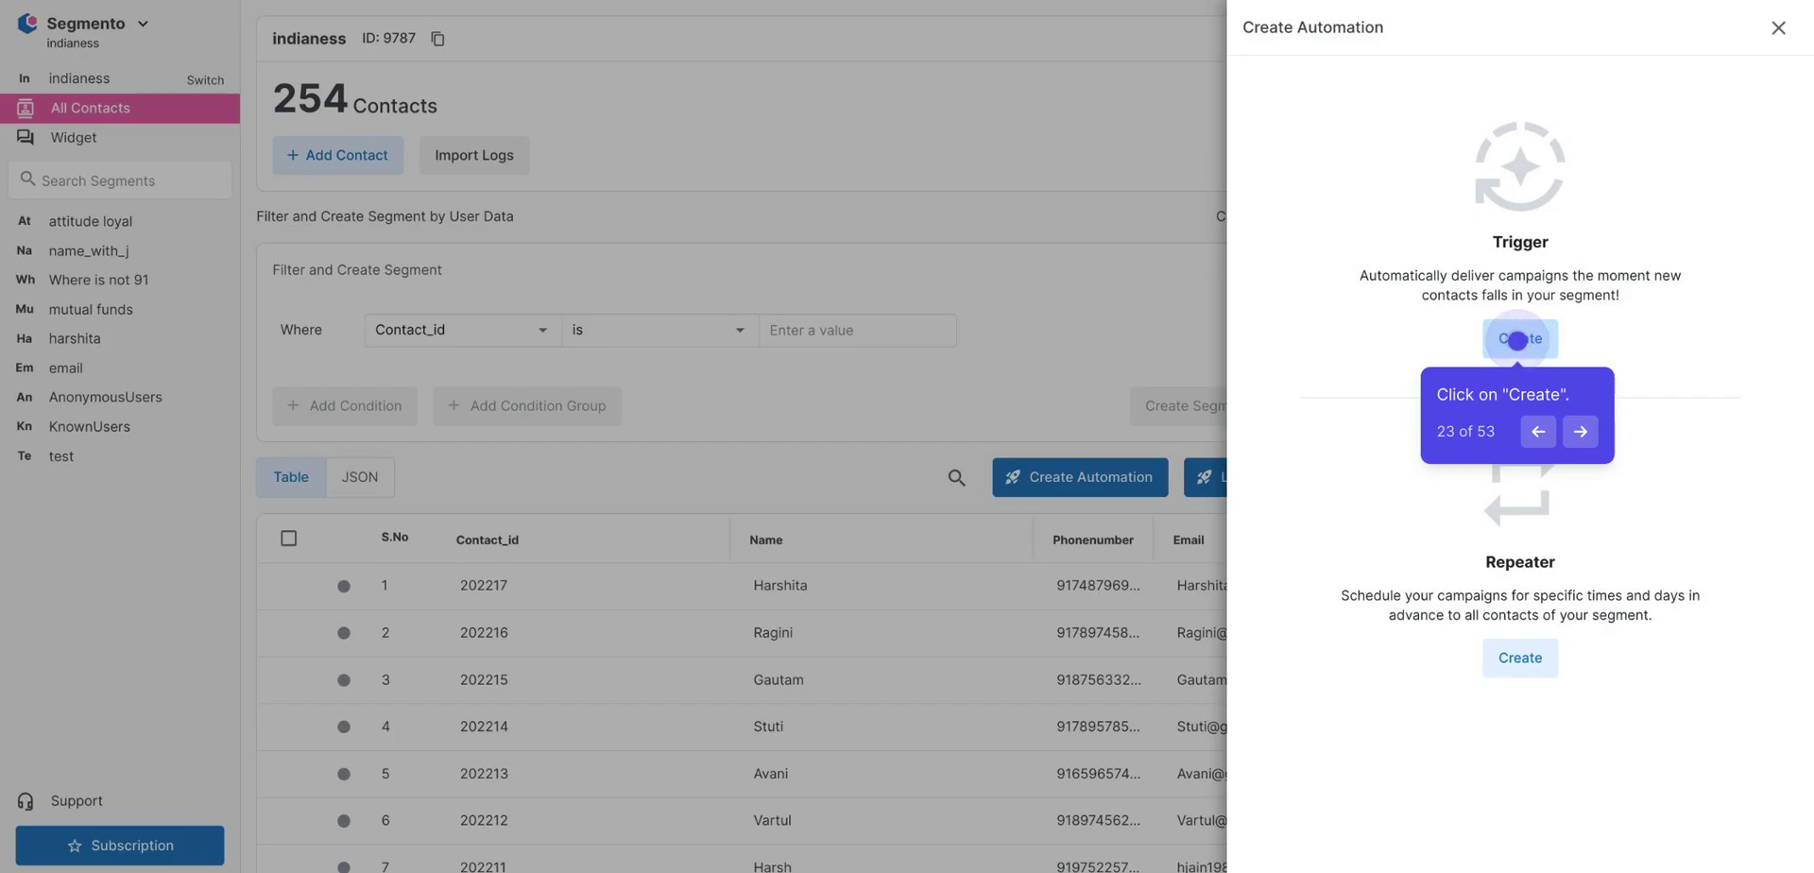
{"action": "left_click", "coordinate": [1517, 340]}
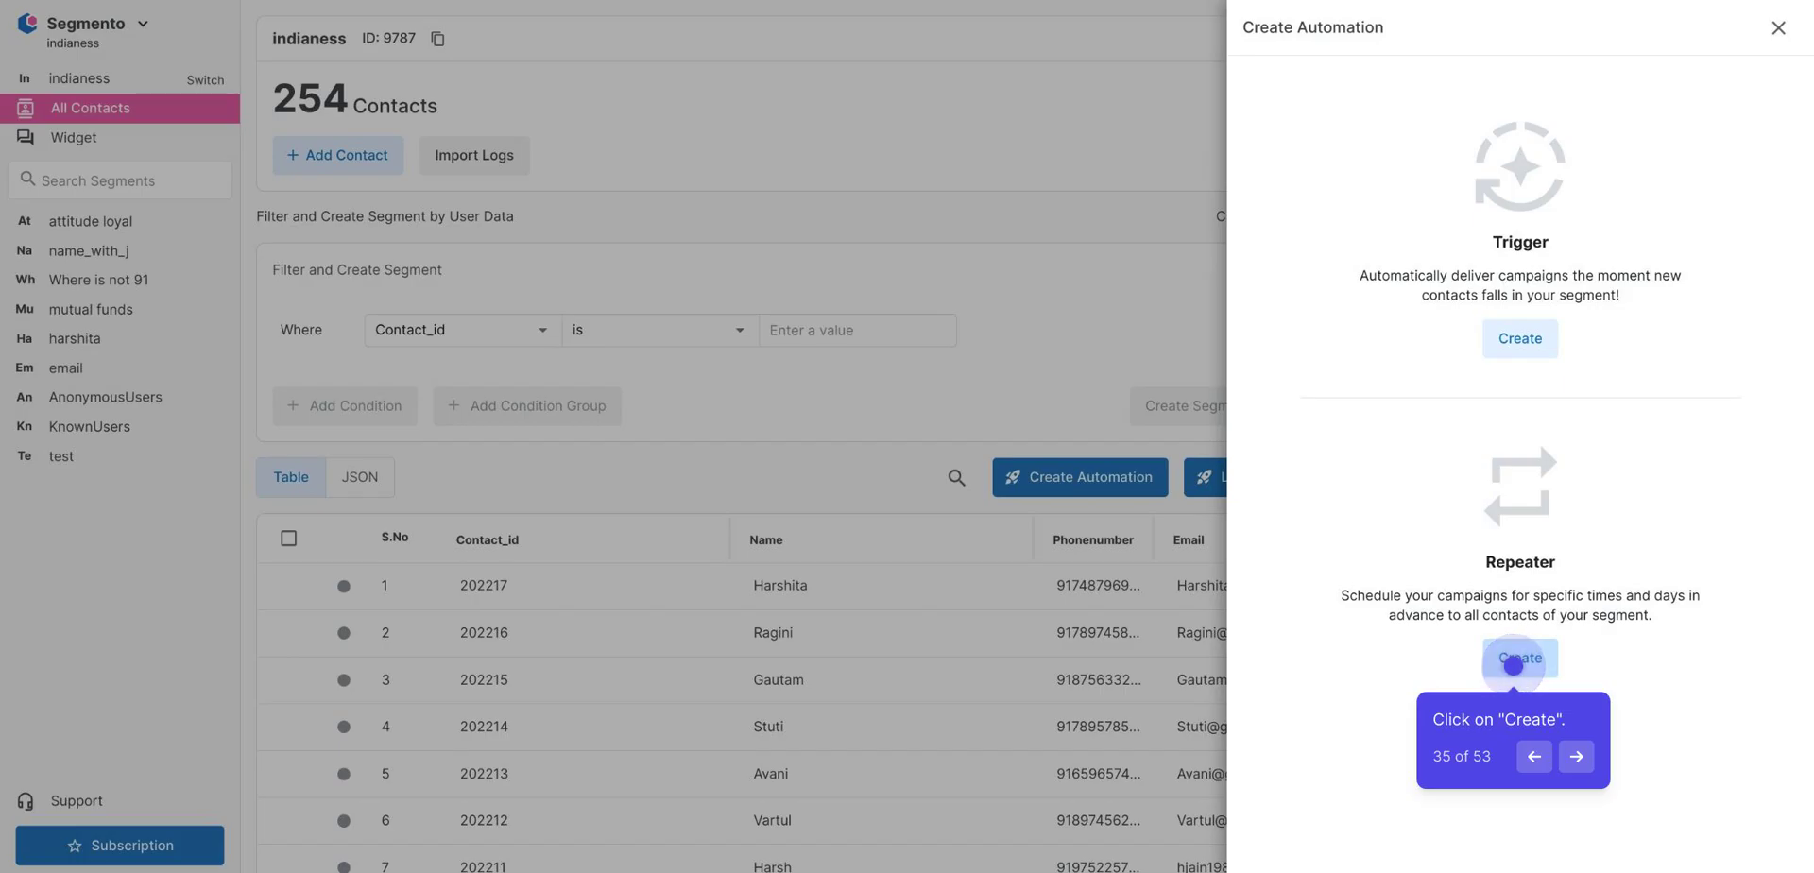
Step: Choose a Repeater automation targeting the attitude loyal segment
{"action": "left_click", "coordinate": [1512, 665]}
{"action": "left_click", "coordinate": [1318, 94]}
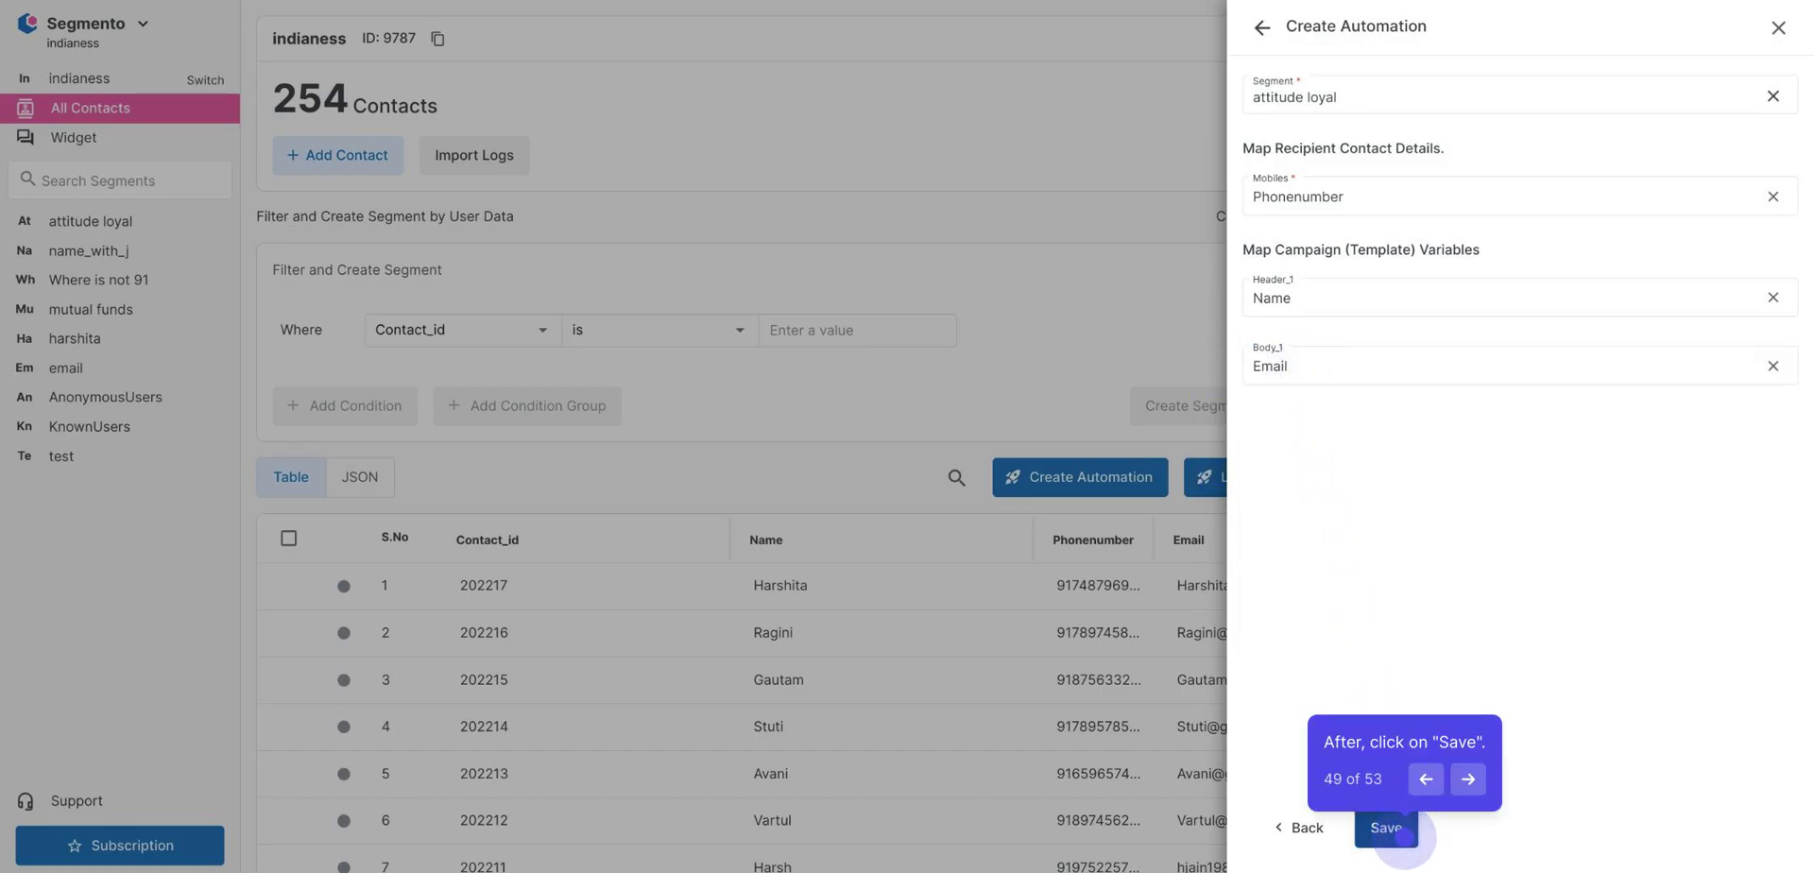
Step: Save the repeater and show its Stop, Pause, Edit, Delete actions in Automations
{"action": "left_click", "coordinate": [1385, 828]}
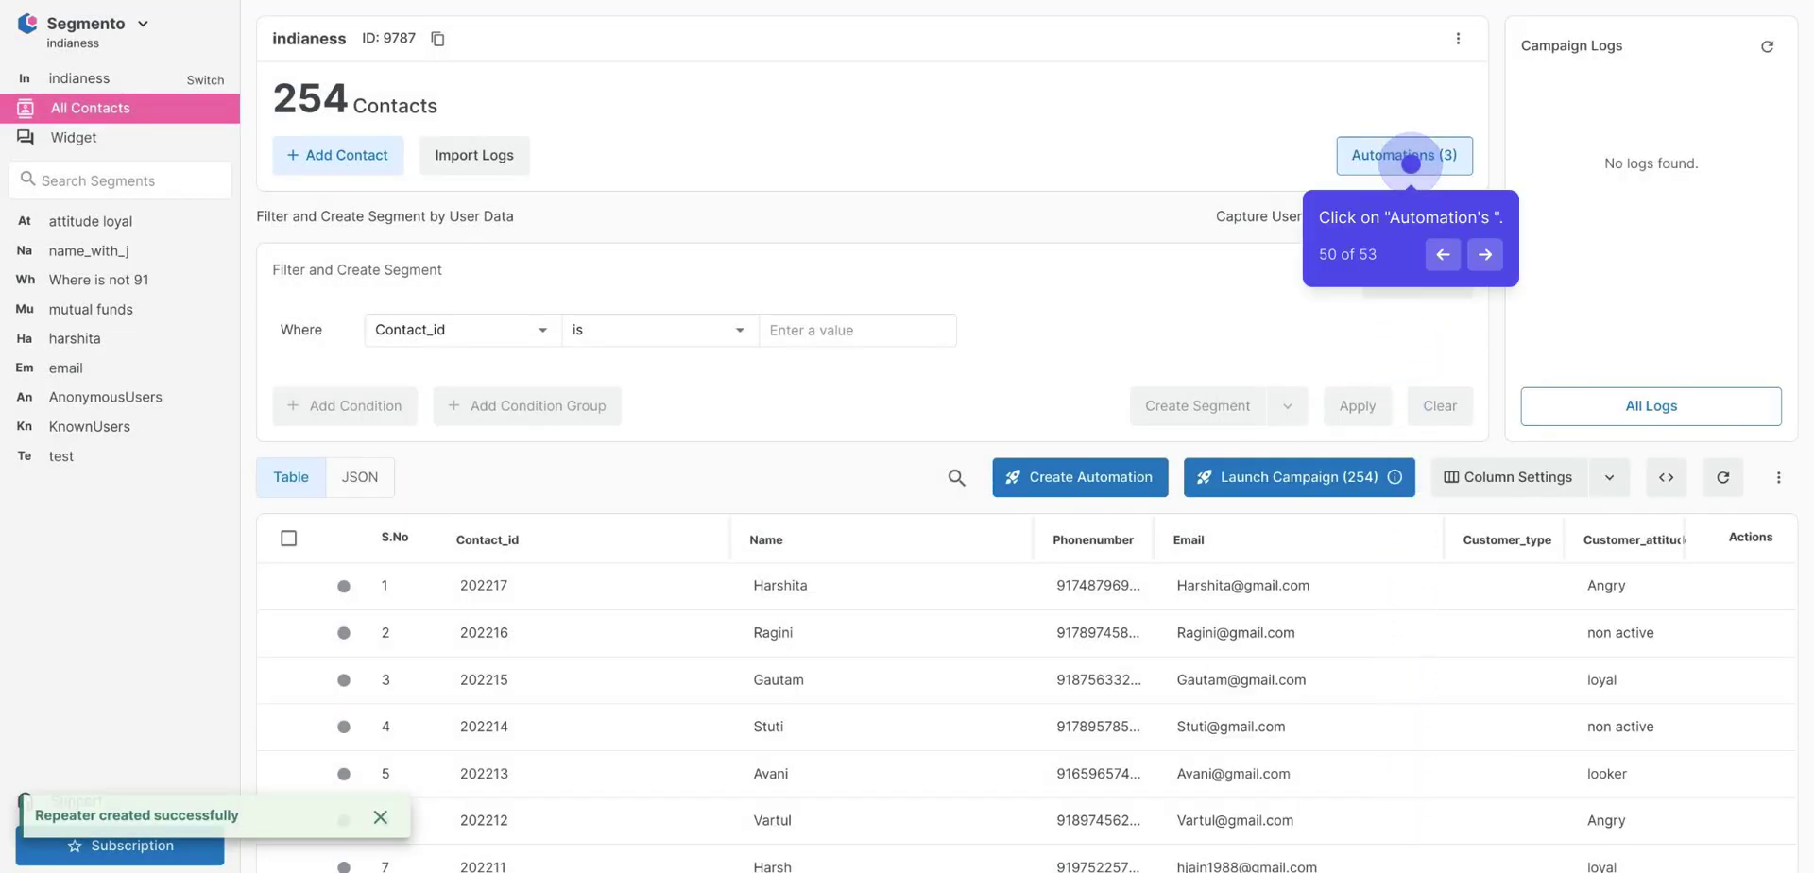
{"action": "left_click", "coordinate": [1400, 154]}
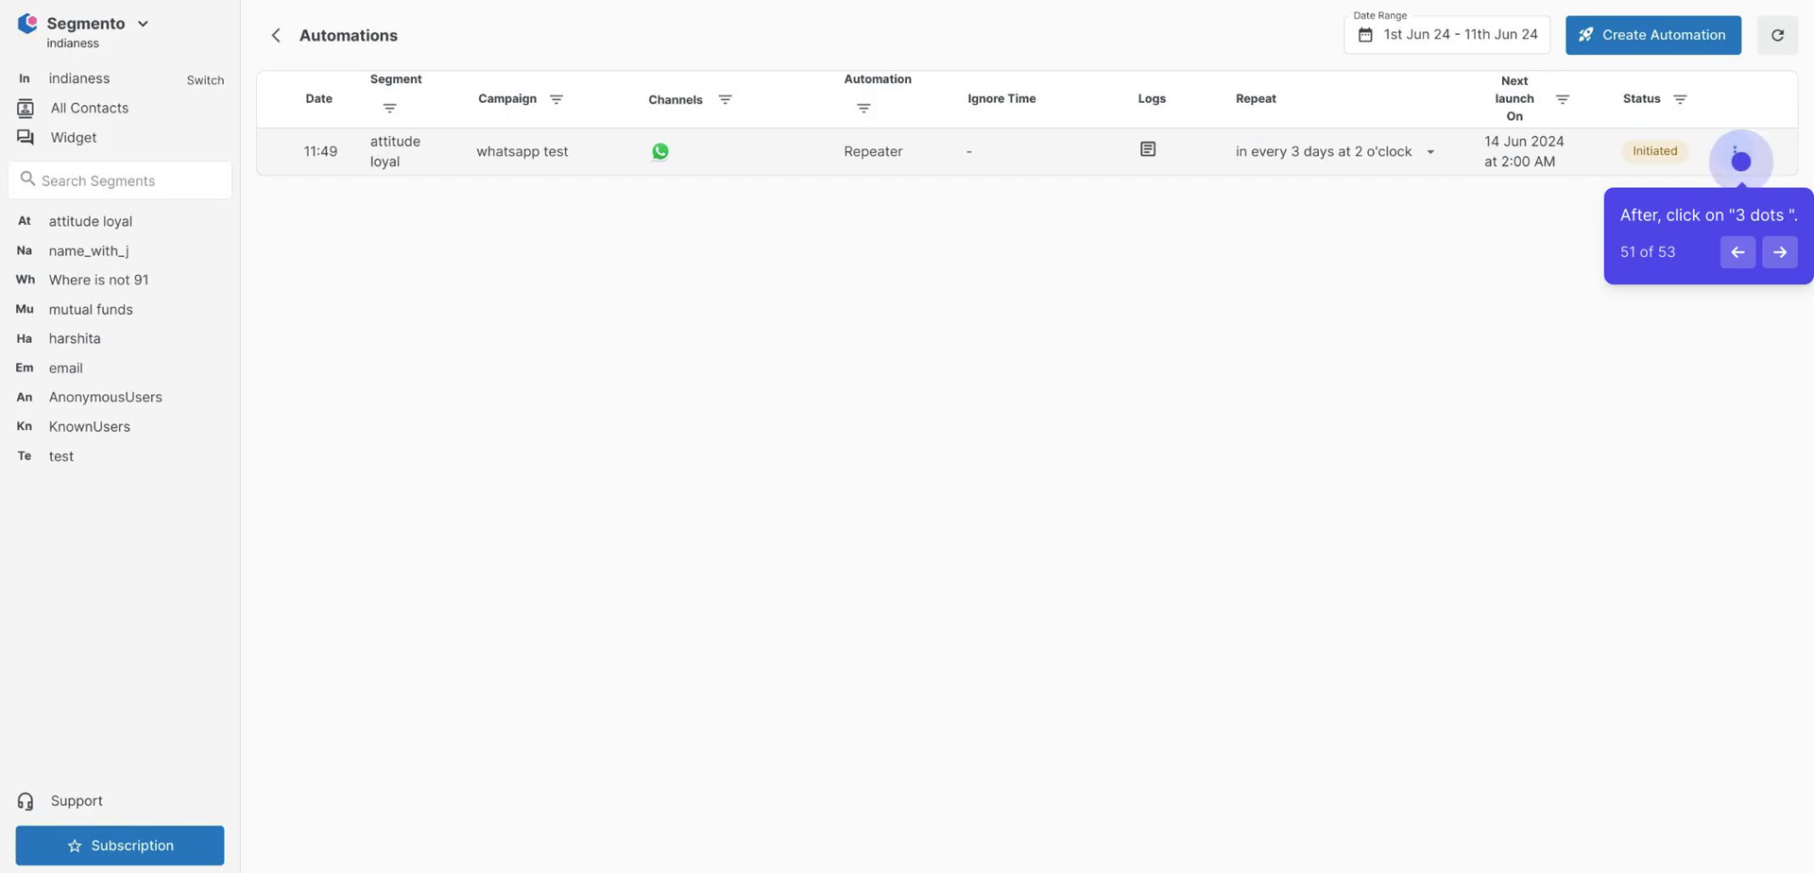
{"action": "left_click", "coordinate": [1740, 161]}
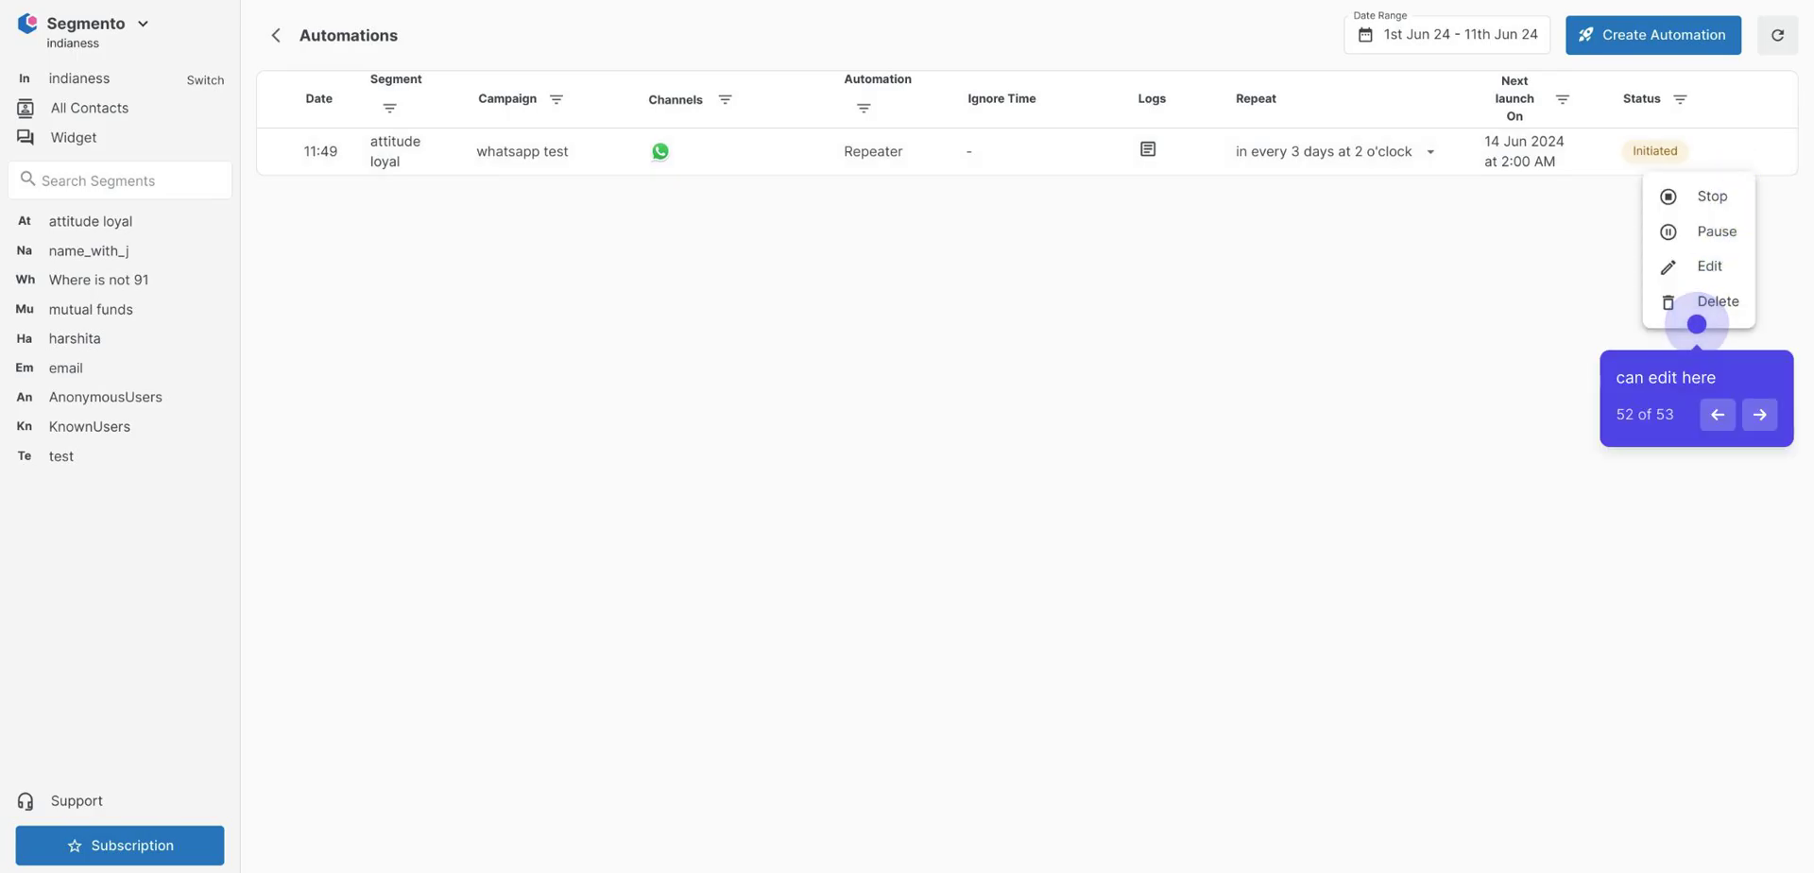